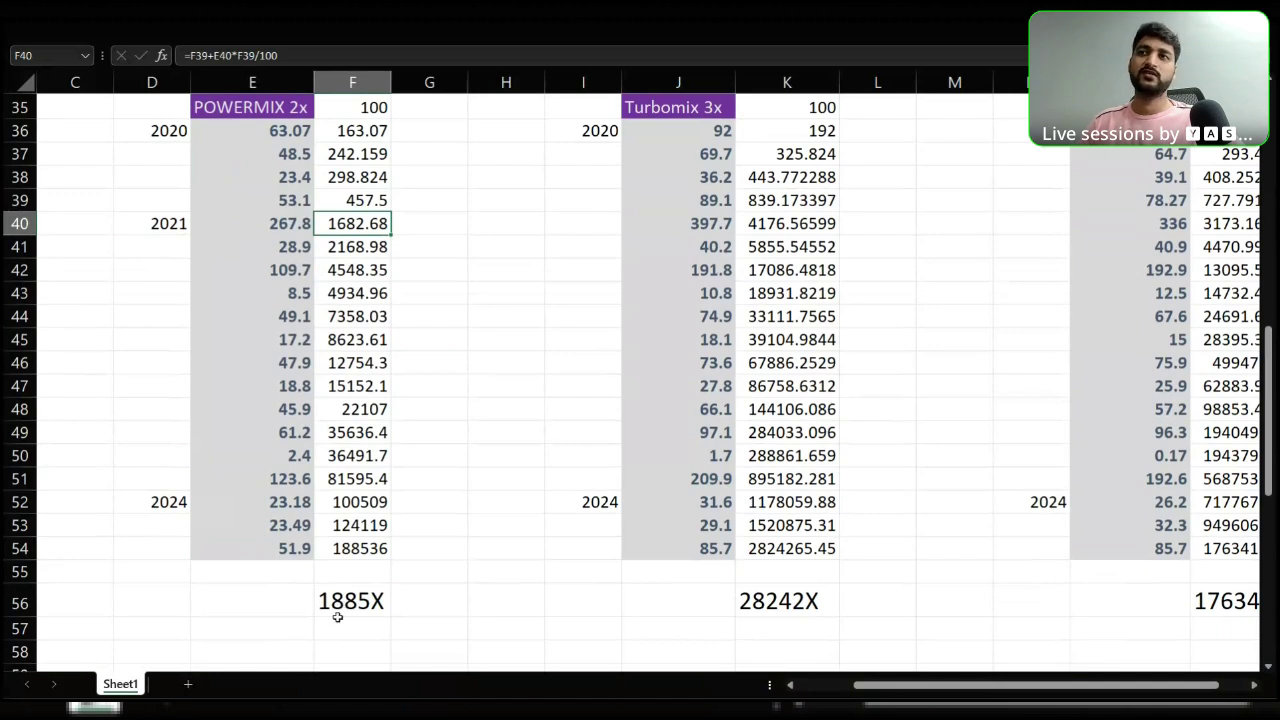
# - Enter 1000$ in cell K90, in the empty area below the Strategic Mix table
pyautogui.click(345, 604)
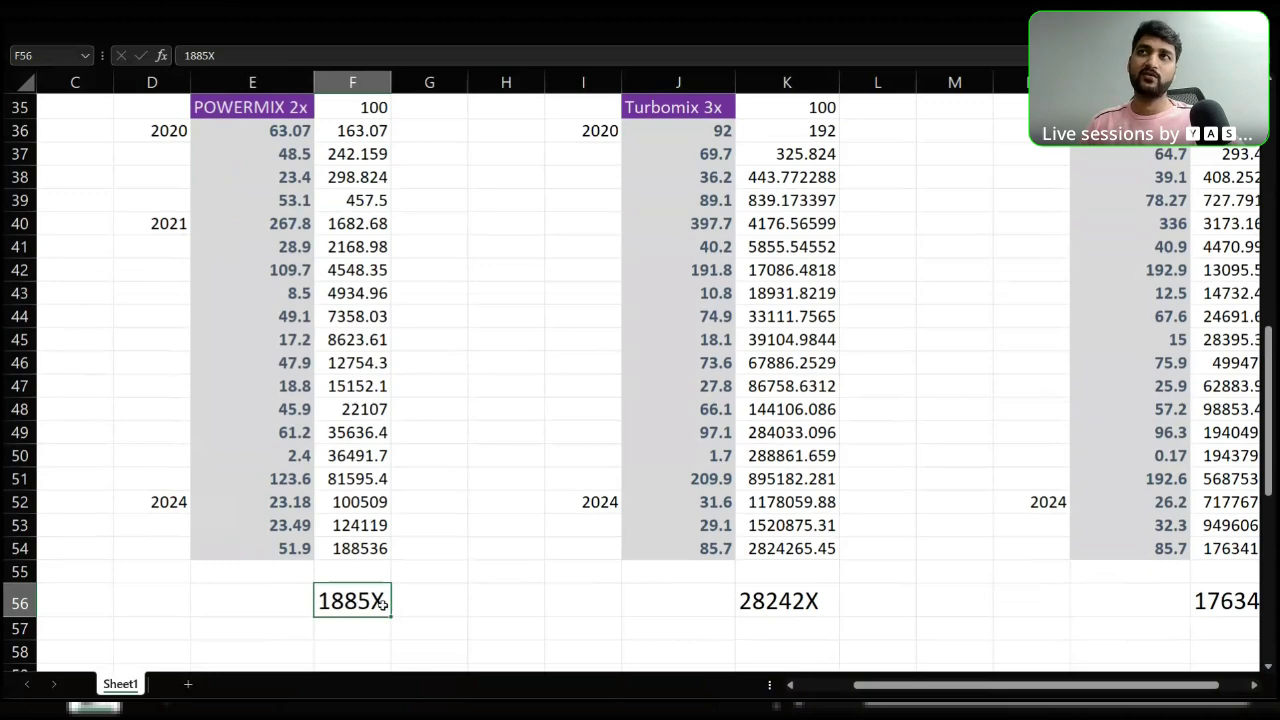
pyautogui.scroll(1, 413, 598)
pyautogui.click(252, 177)
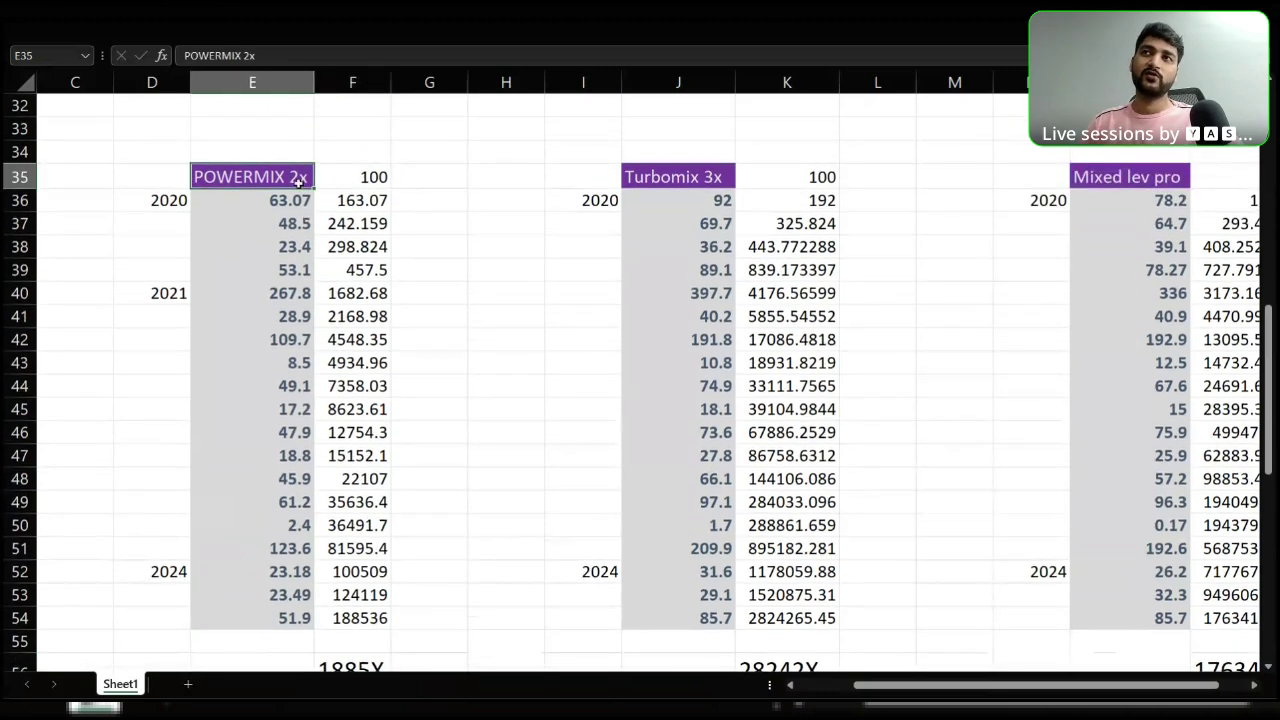
pyautogui.scroll(-1, 383, 548)
pyautogui.click(362, 602)
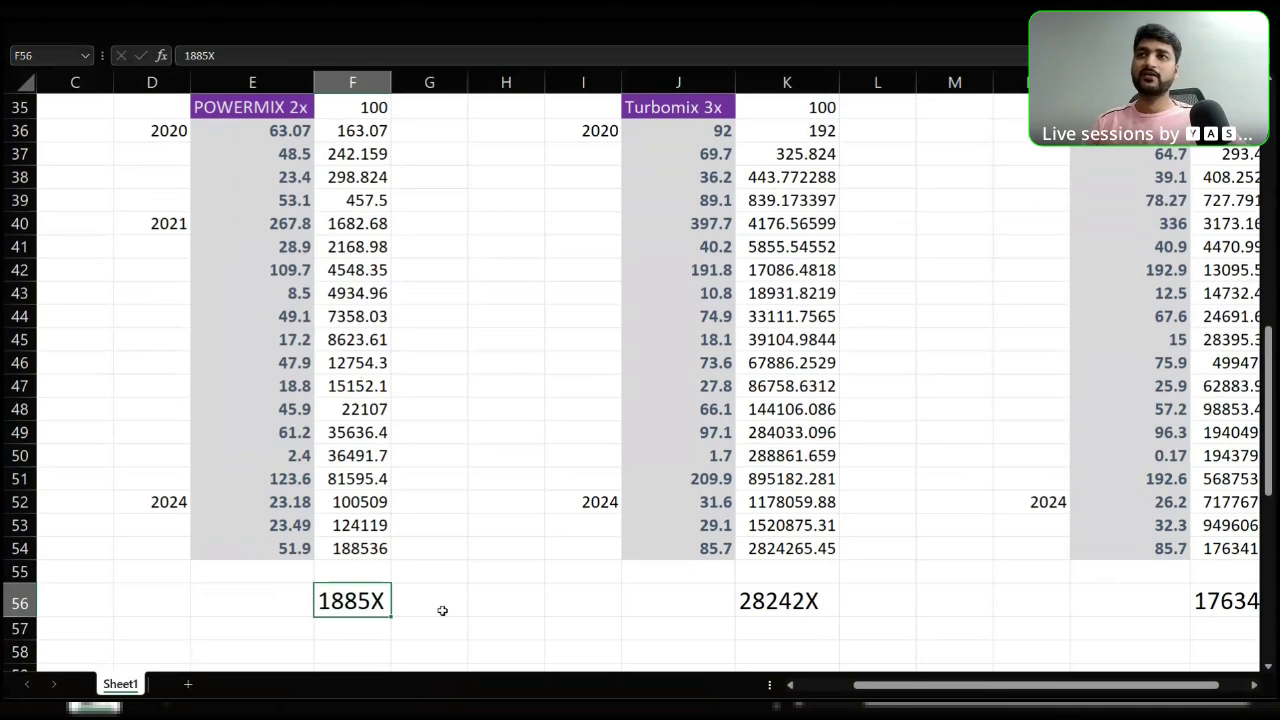
pyautogui.scroll(-12, 442, 610)
pyautogui.click(746, 561)
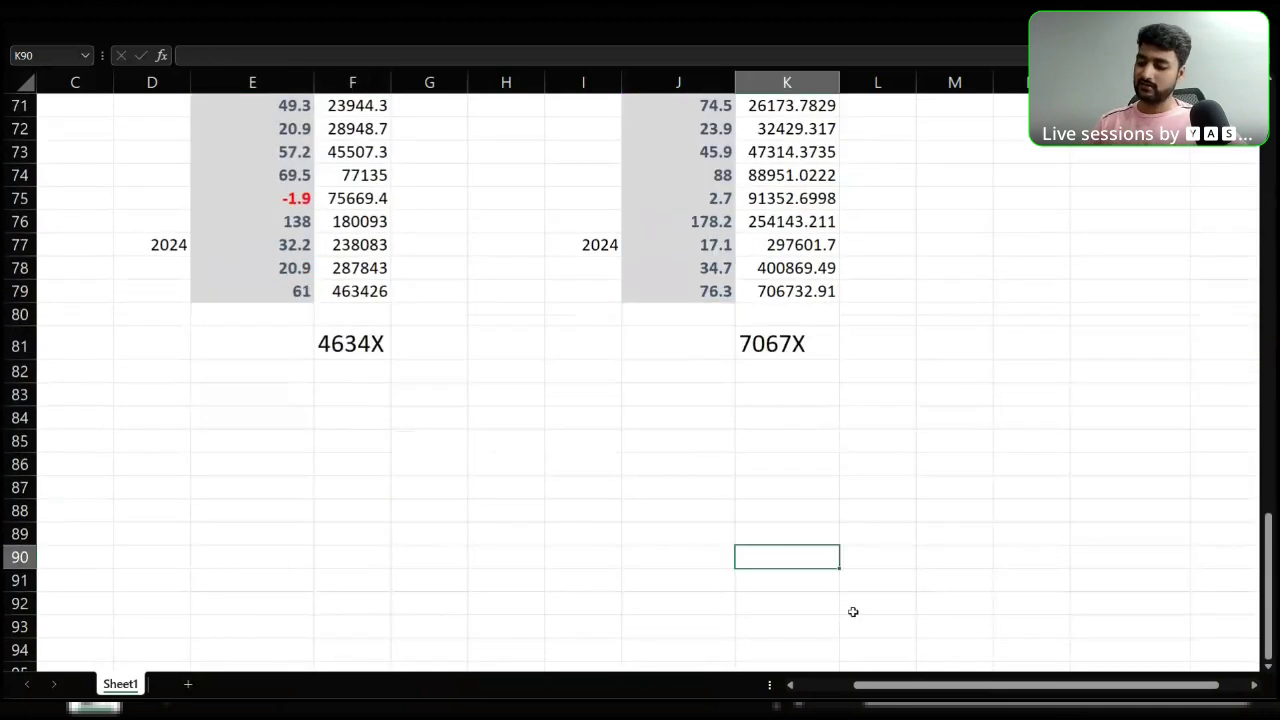
pyautogui.write('1000')
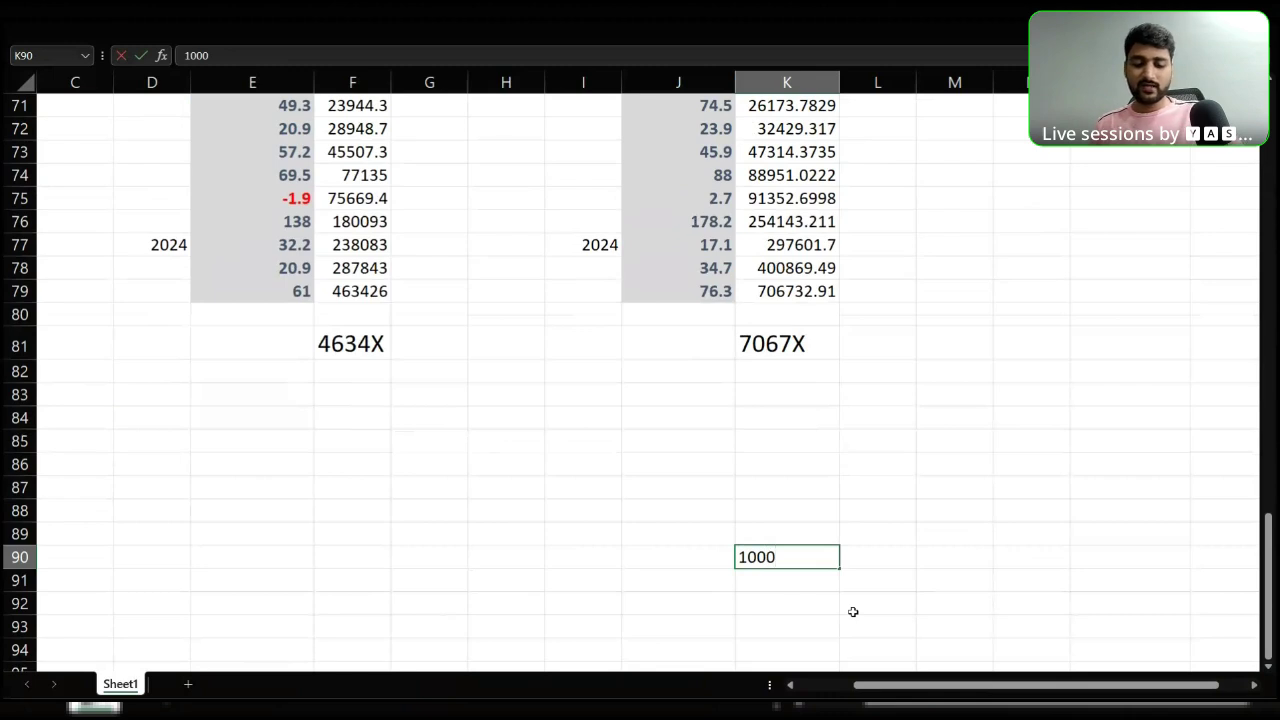
pyautogui.write('$')
pyautogui.press('Tab')
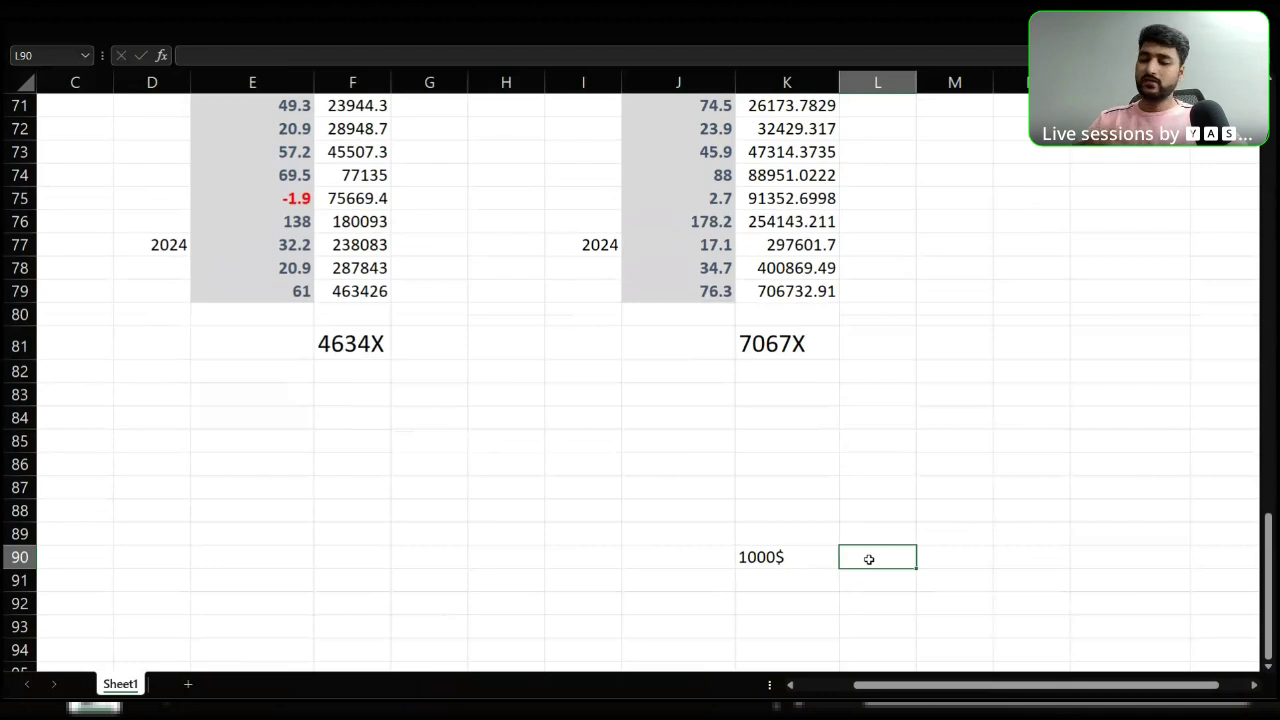
# - Enter the amount 0.011 in cell L90, next to the 1000$ entry
pyautogui.write('0.0')
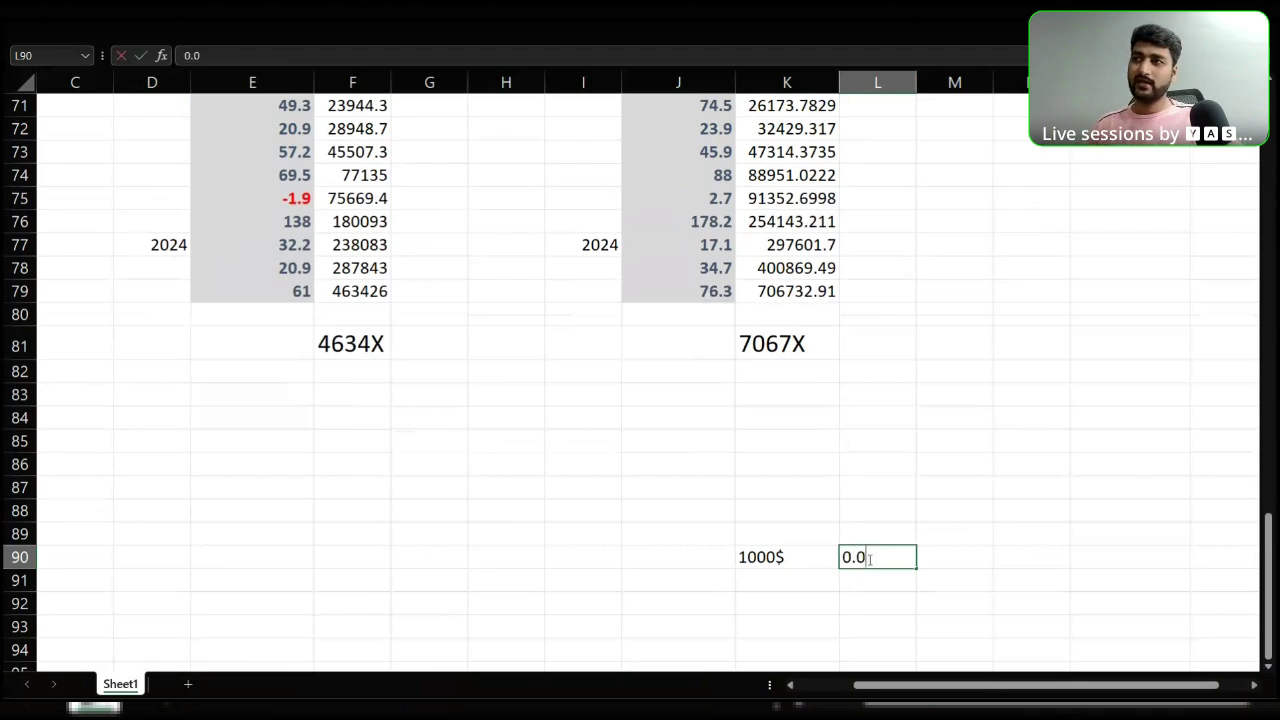
pyautogui.write('11')
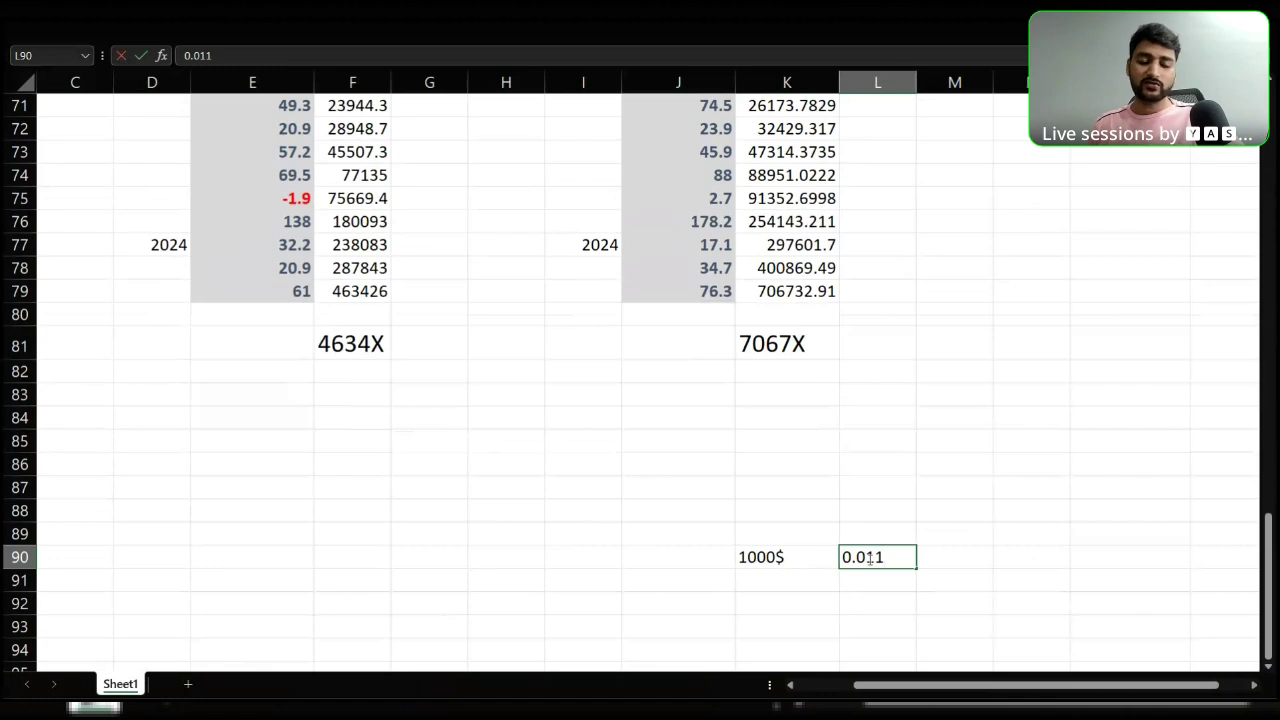
pyautogui.press('Tab')
pyautogui.click(900, 558)
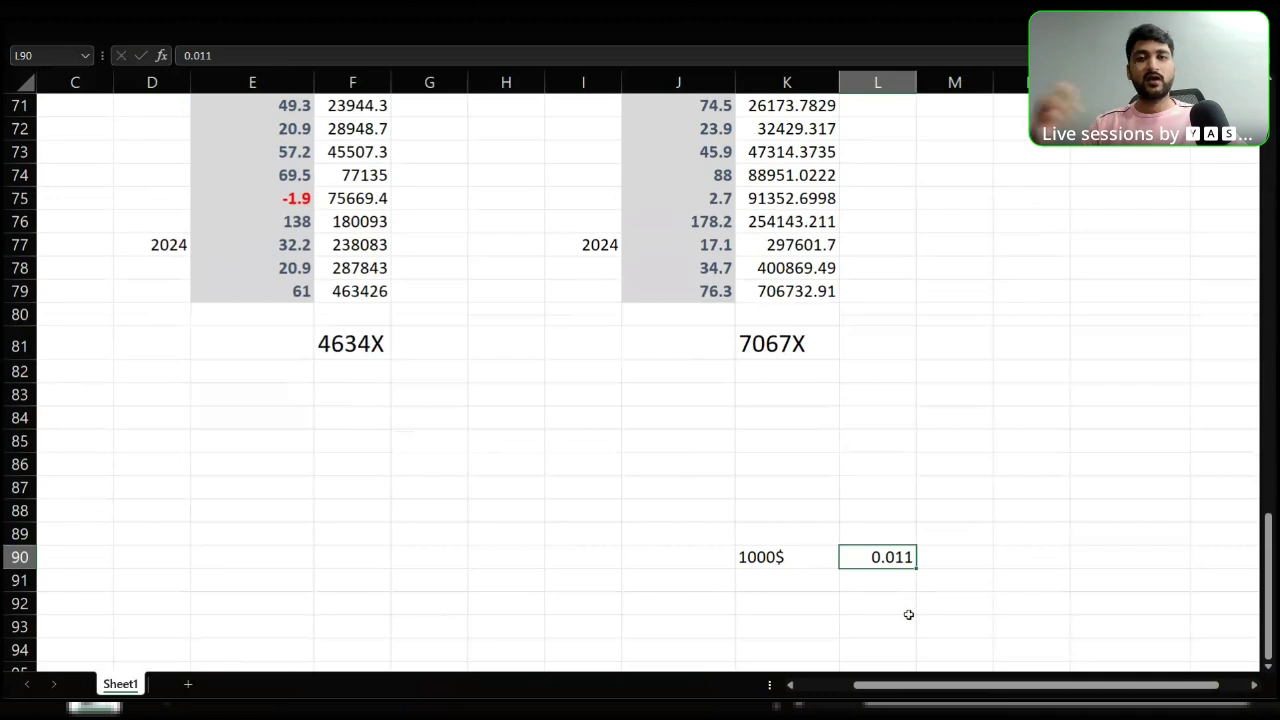
# - Refer to the POWERMIX 2x return multiple in F56 and enter 18000$ in cell K91
pyautogui.click(774, 582)
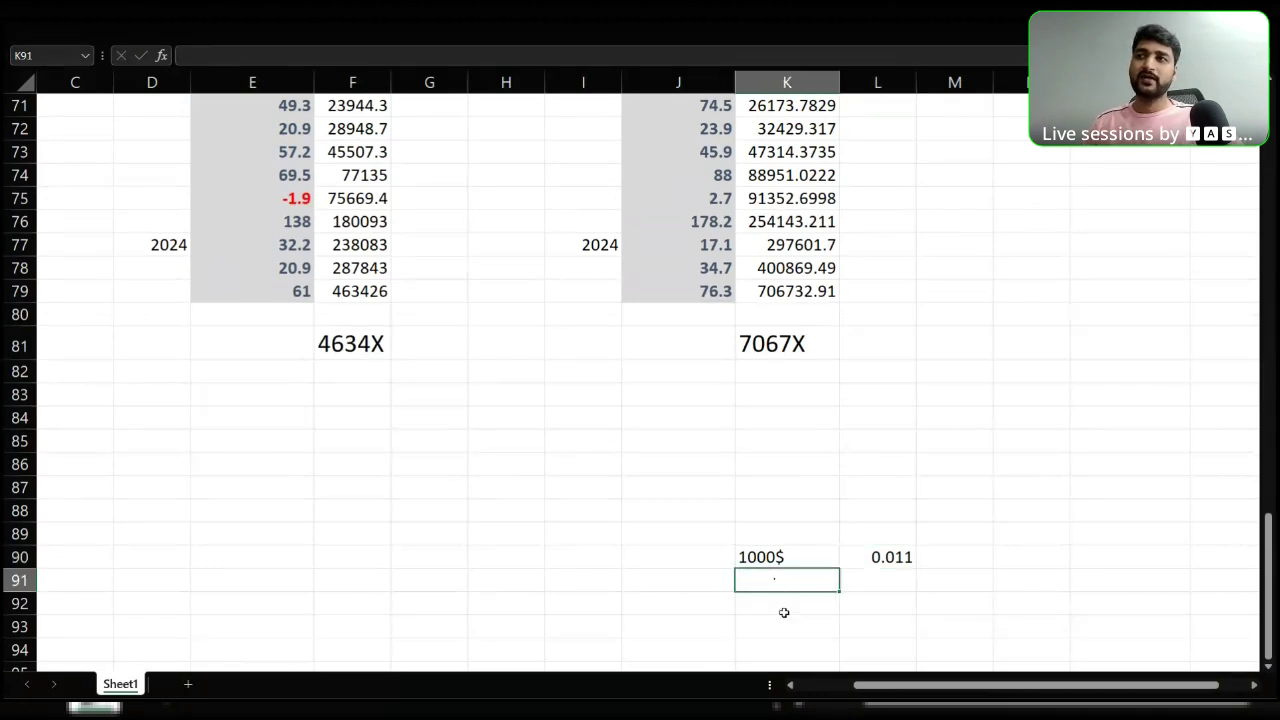
pyautogui.scroll(2, 715, 568)
pyautogui.scroll(6, 715, 568)
pyautogui.click(330, 321)
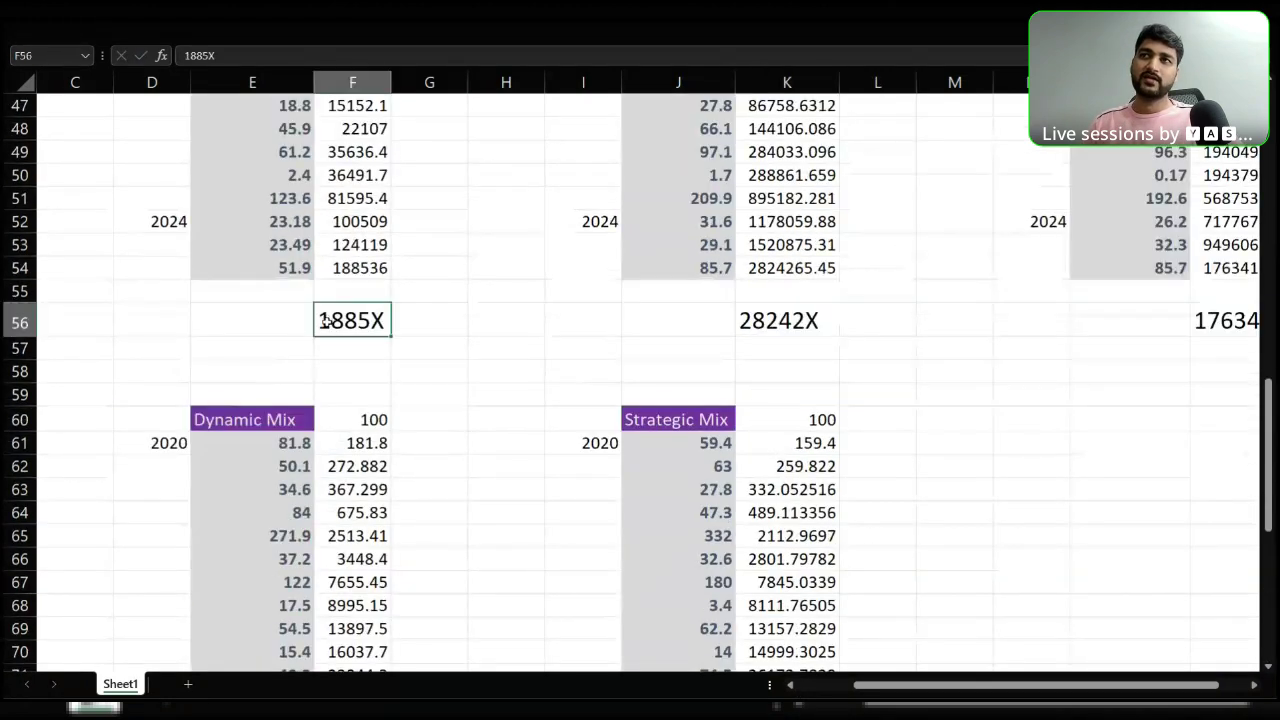
pyautogui.scroll(-9, 654, 443)
pyautogui.click(779, 519)
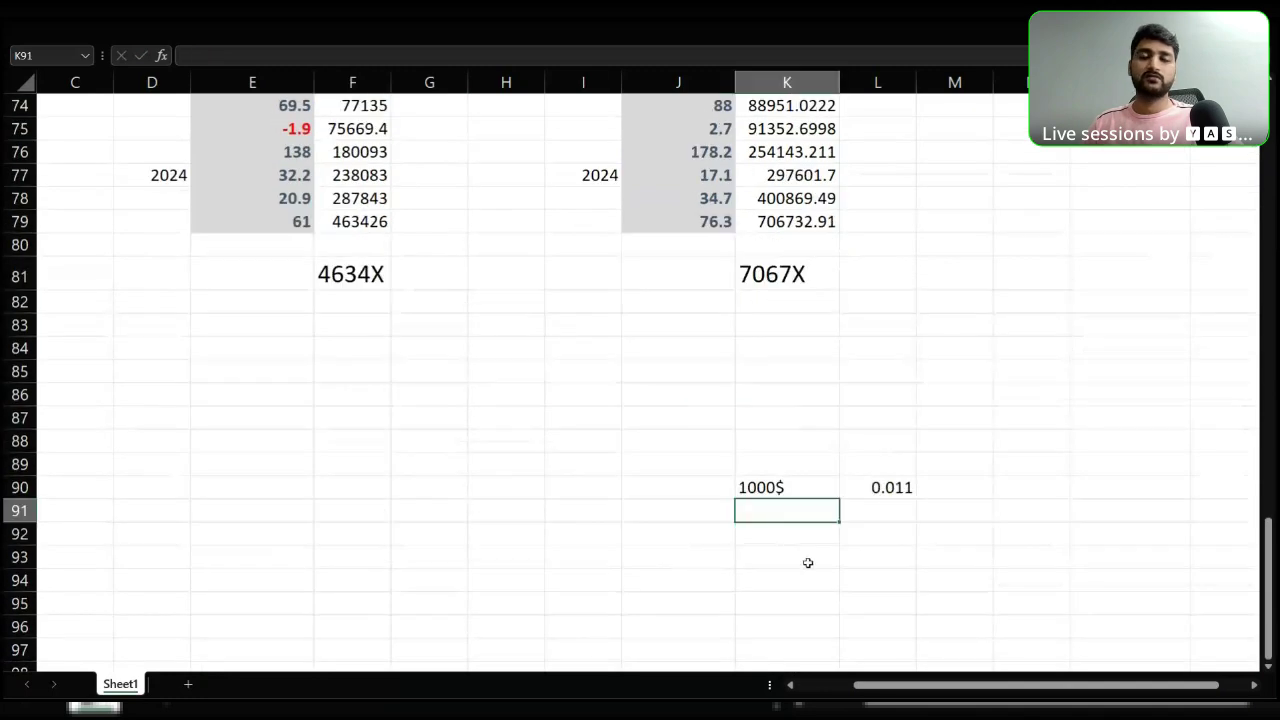
pyautogui.write('18000')
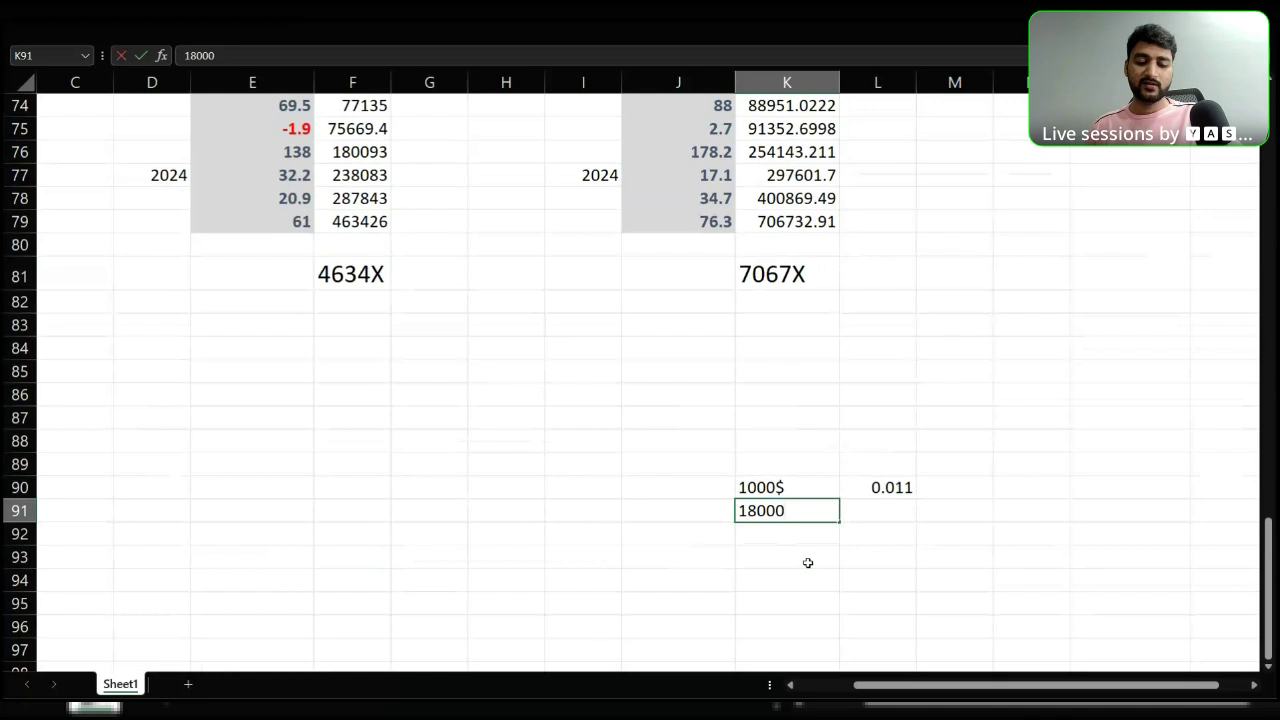
pyautogui.write('$')
pyautogui.press('Return')
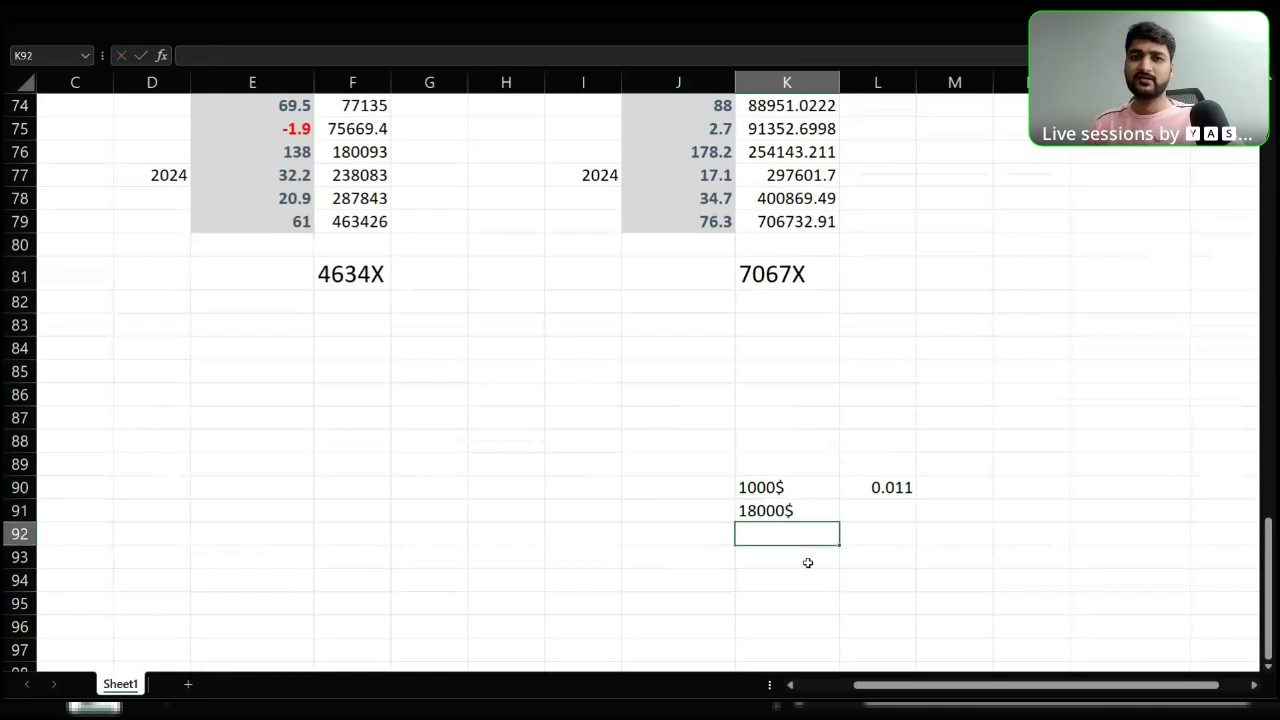
# - Calculate the amount for the 18000$ row in L91 with the formula =L90*18
pyautogui.click(906, 490)
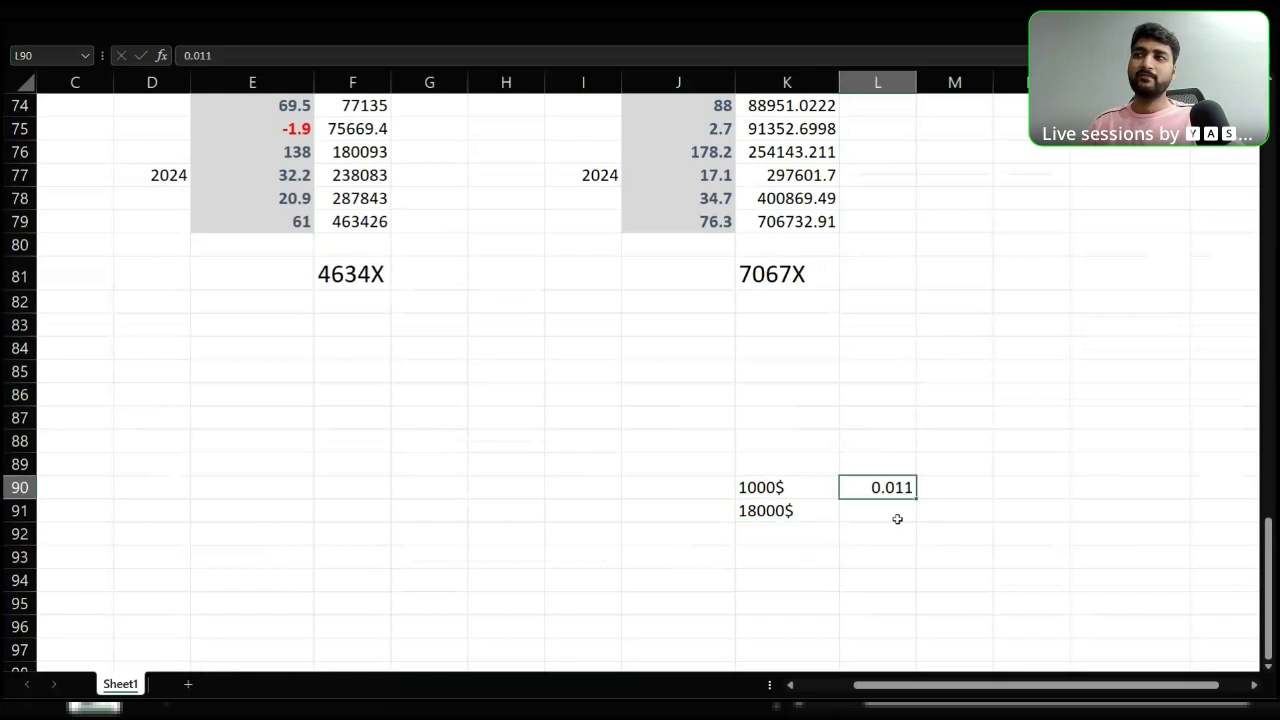
pyautogui.click(897, 519)
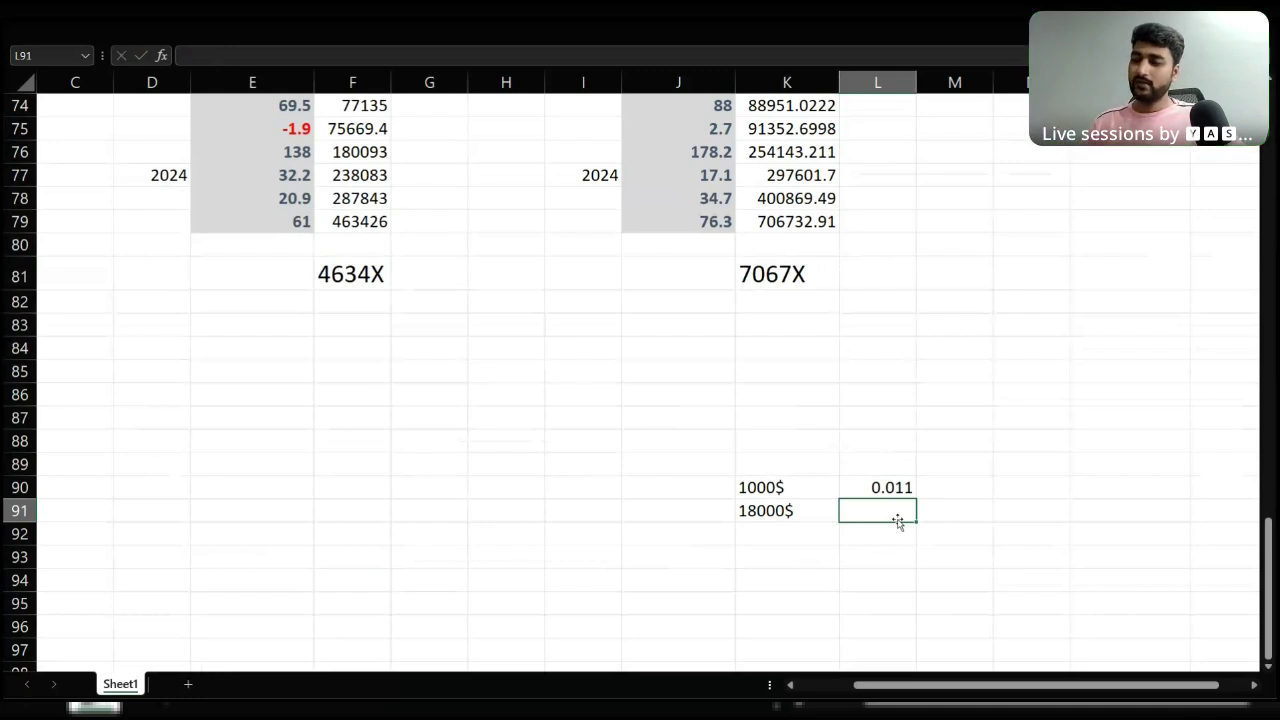
pyautogui.write('=')
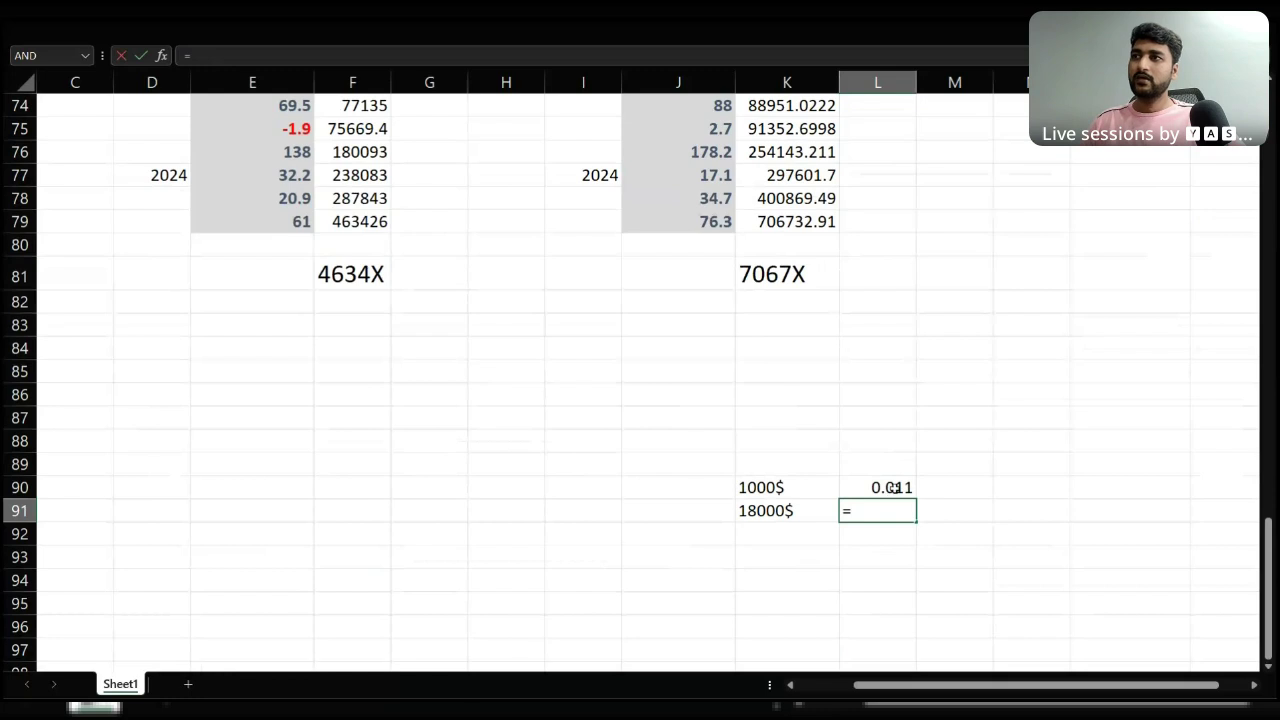
pyautogui.click(894, 488)
pyautogui.write('*18')
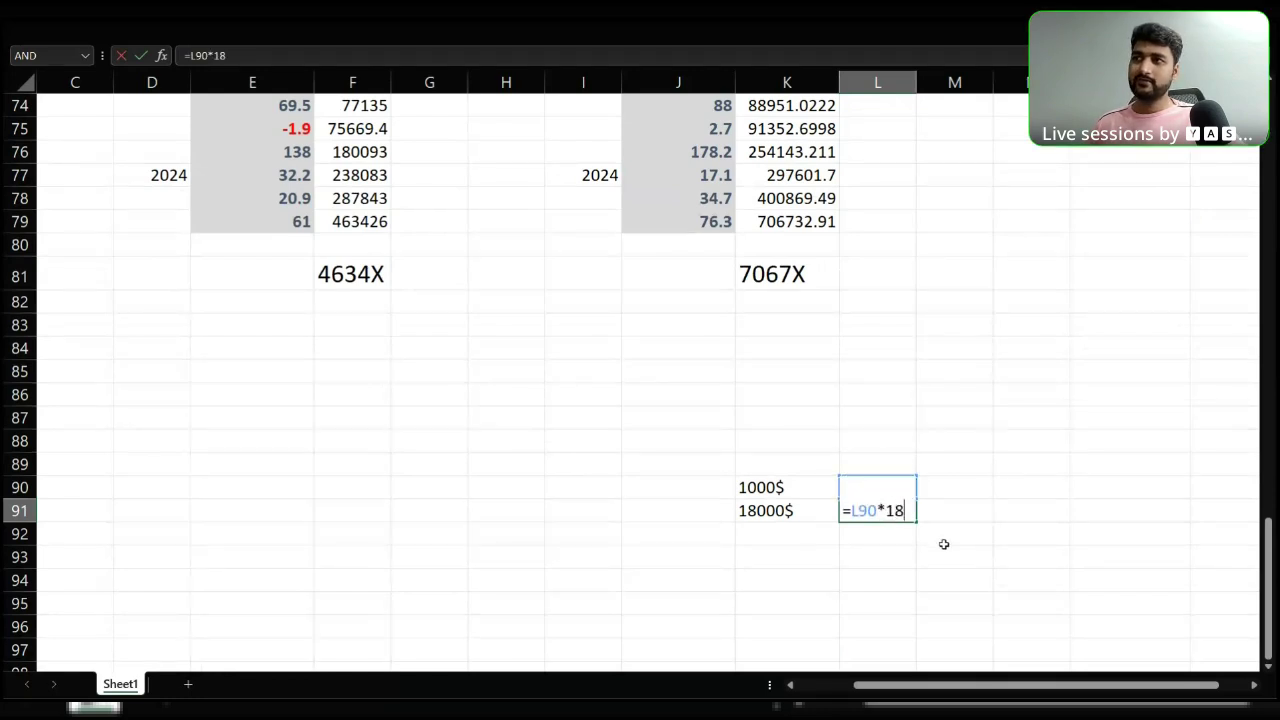
pyautogui.press('Return')
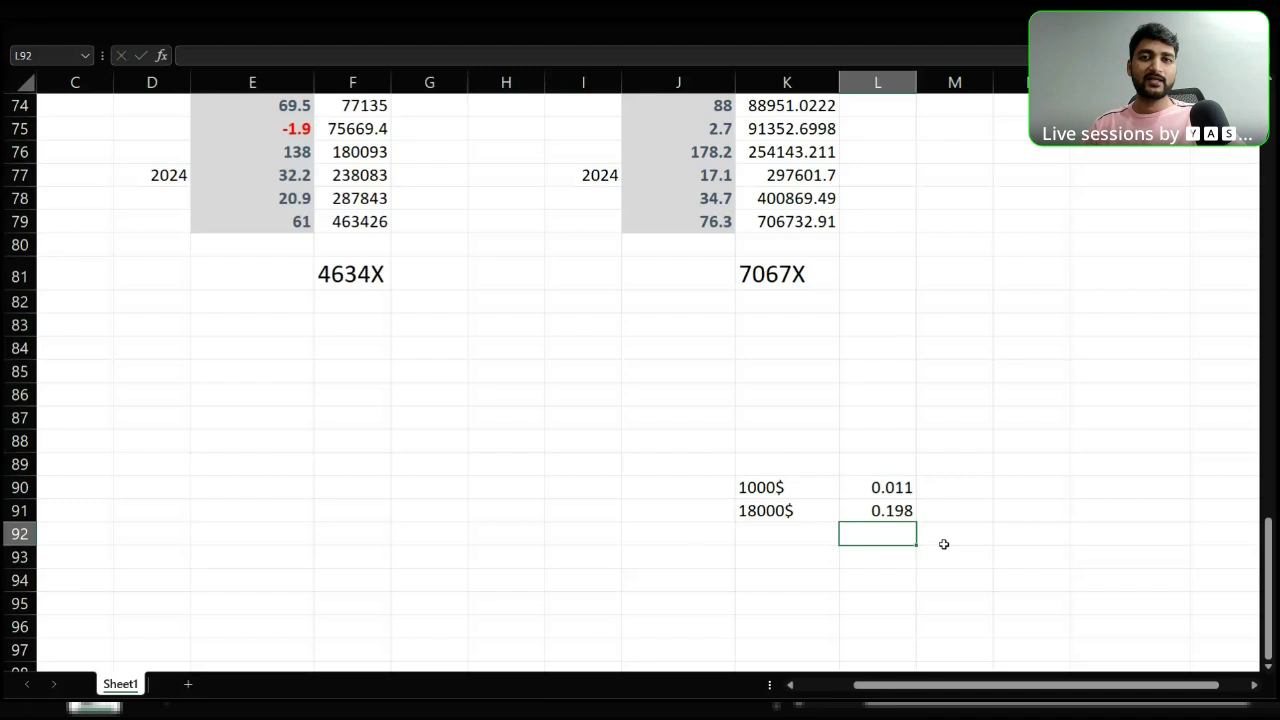
pyautogui.press('Up')
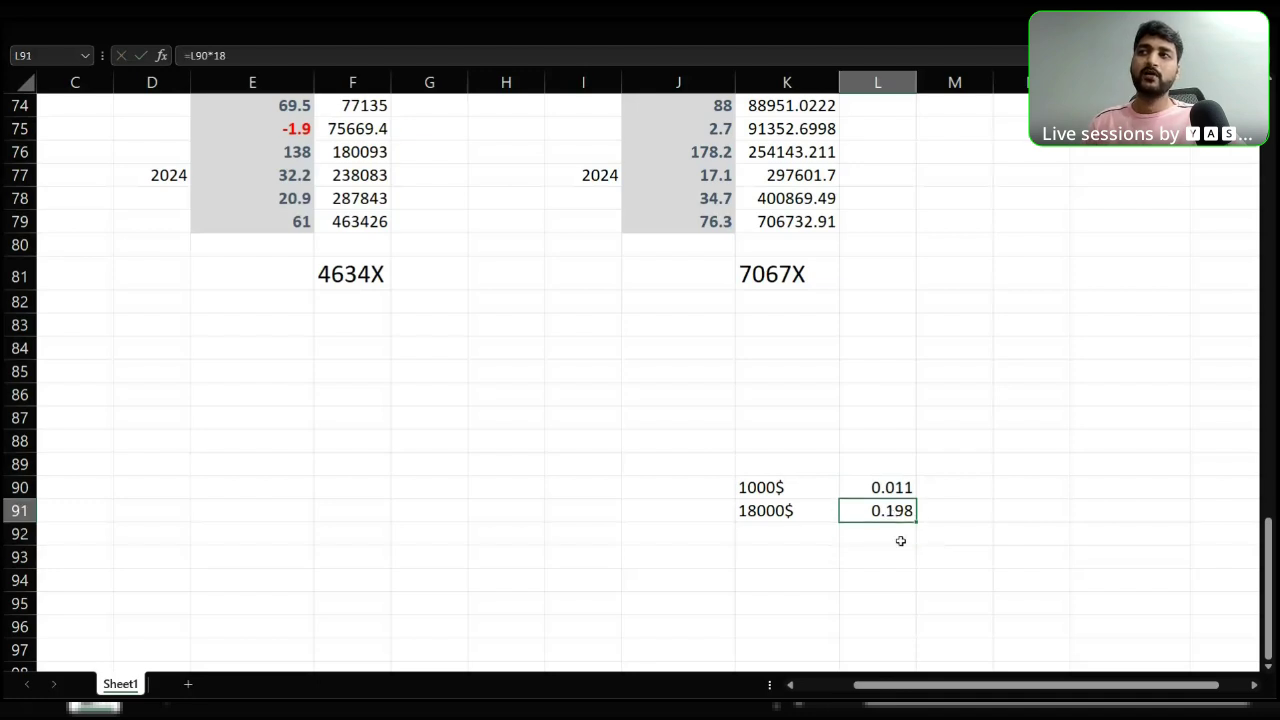
# - Calculate the value of the L91 amount in cell L92 with the formula =L91*20000000
pyautogui.click(798, 513)
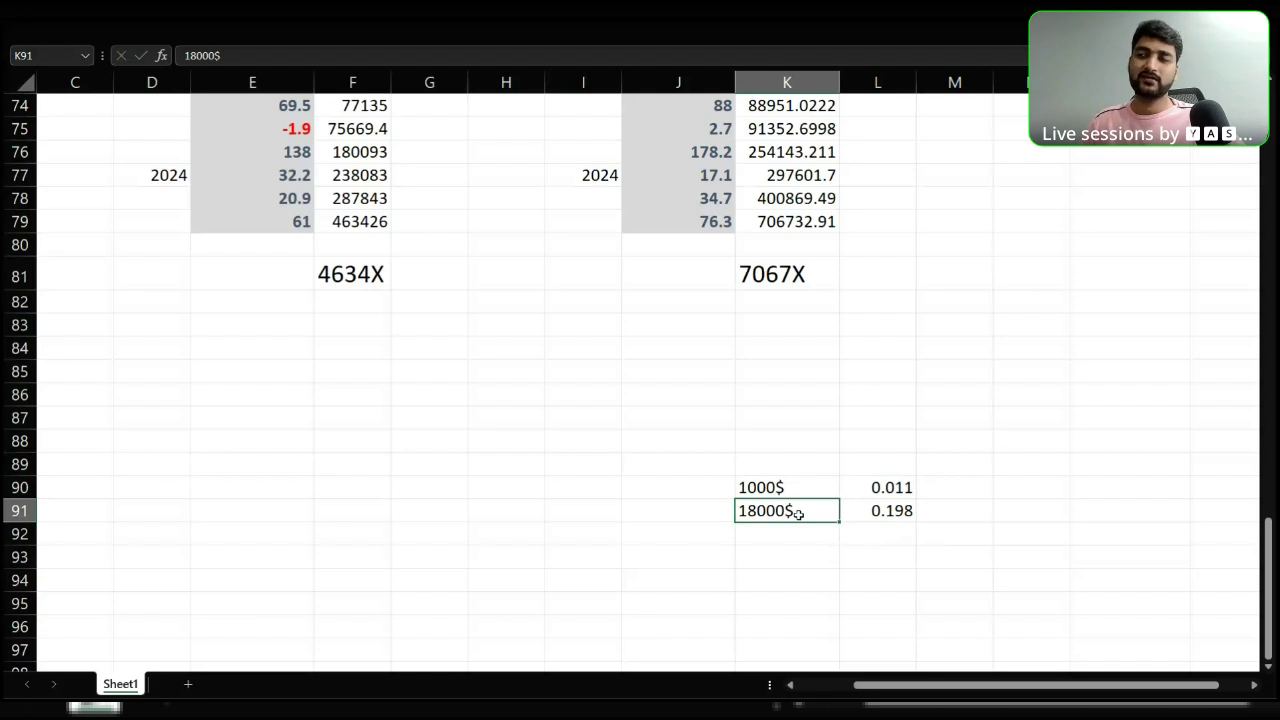
pyautogui.click(870, 515)
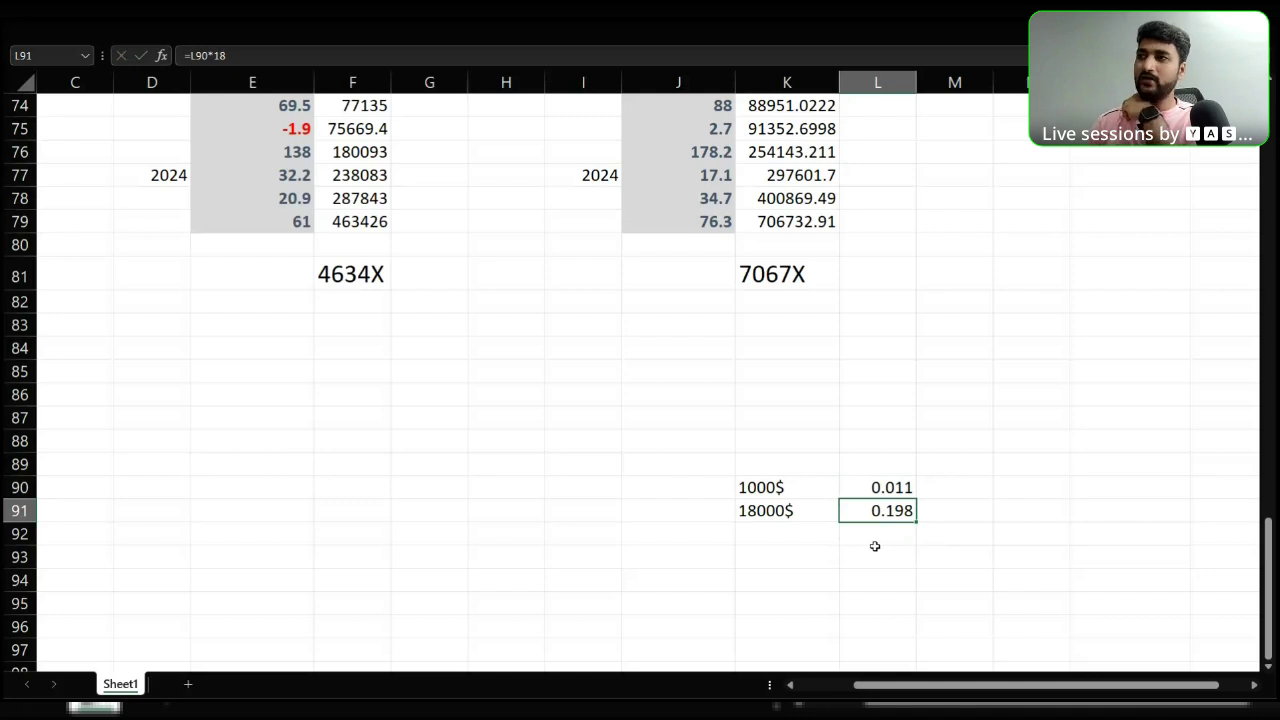
pyautogui.click(871, 531)
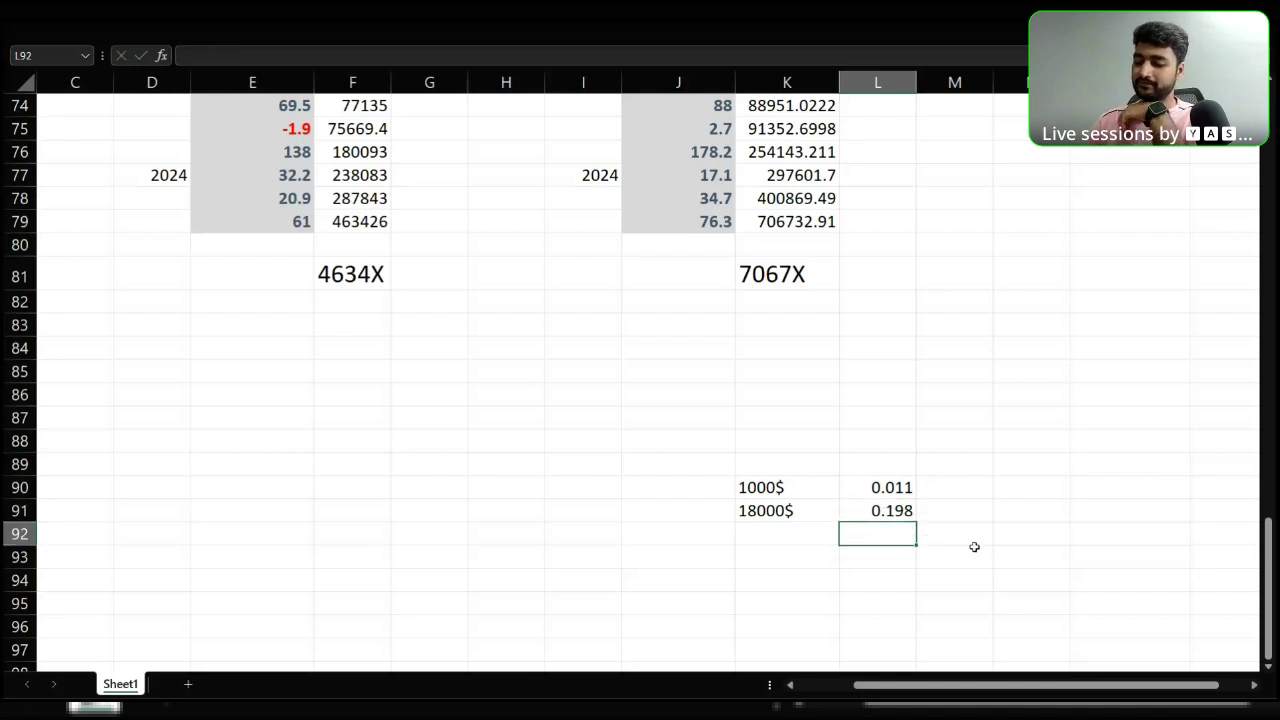
pyautogui.write('=')
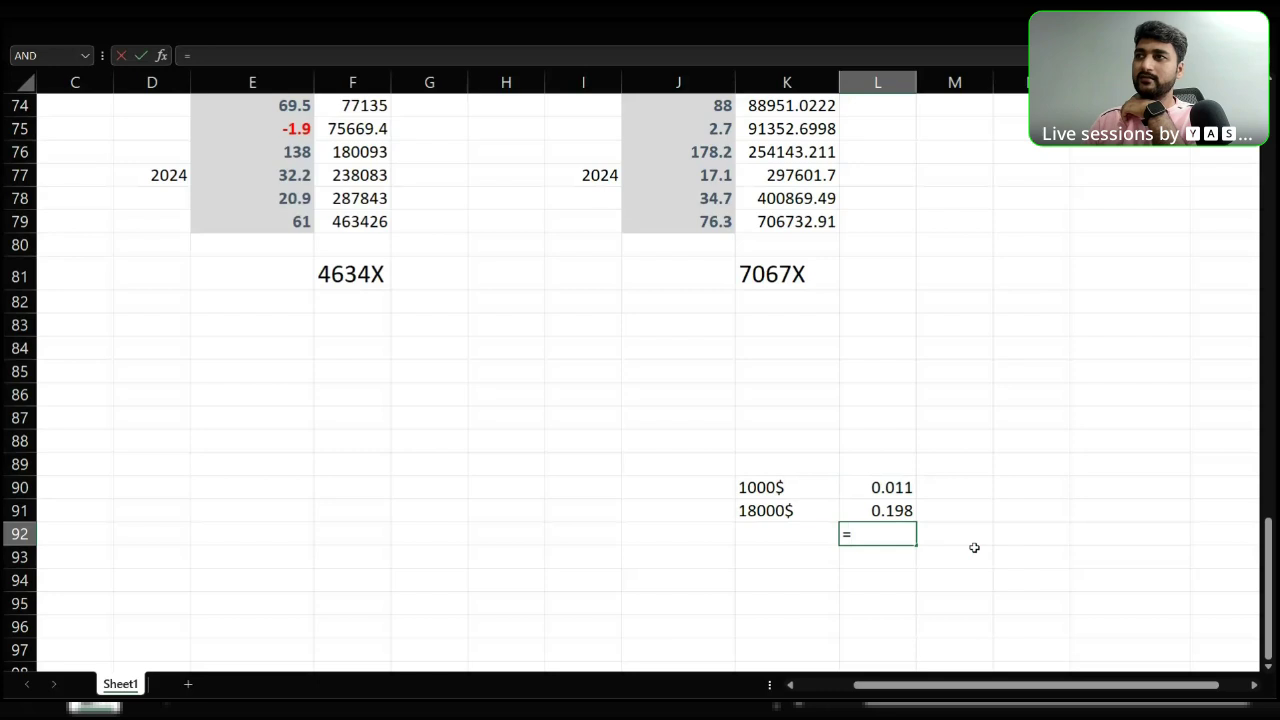
pyautogui.press('Up')
pyautogui.write('*')
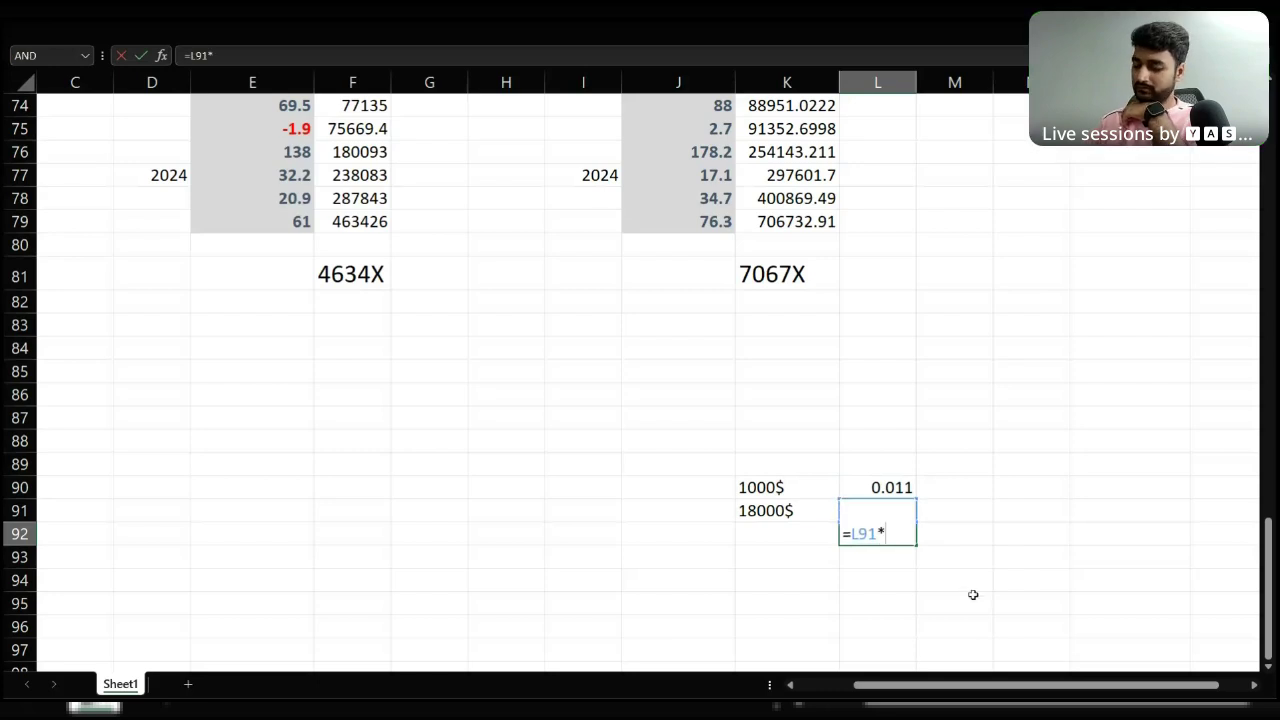
pyautogui.write('200')
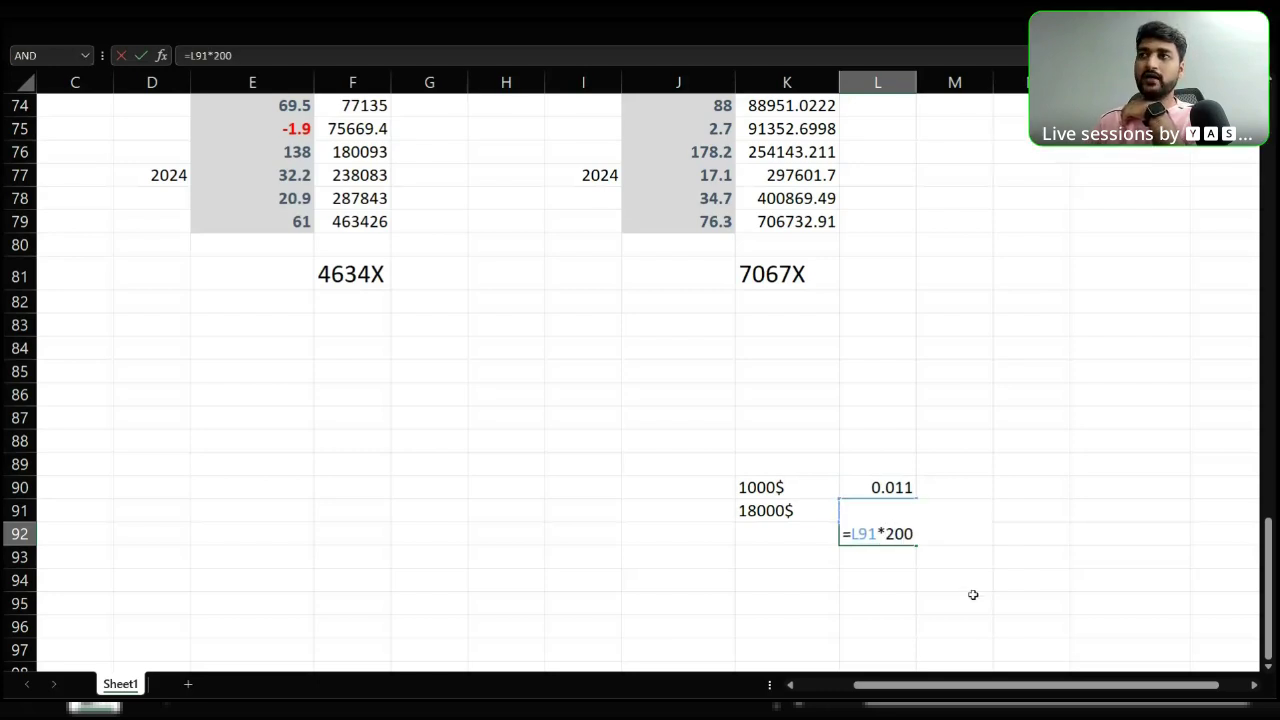
pyautogui.write('00000')
pyautogui.press('Return')
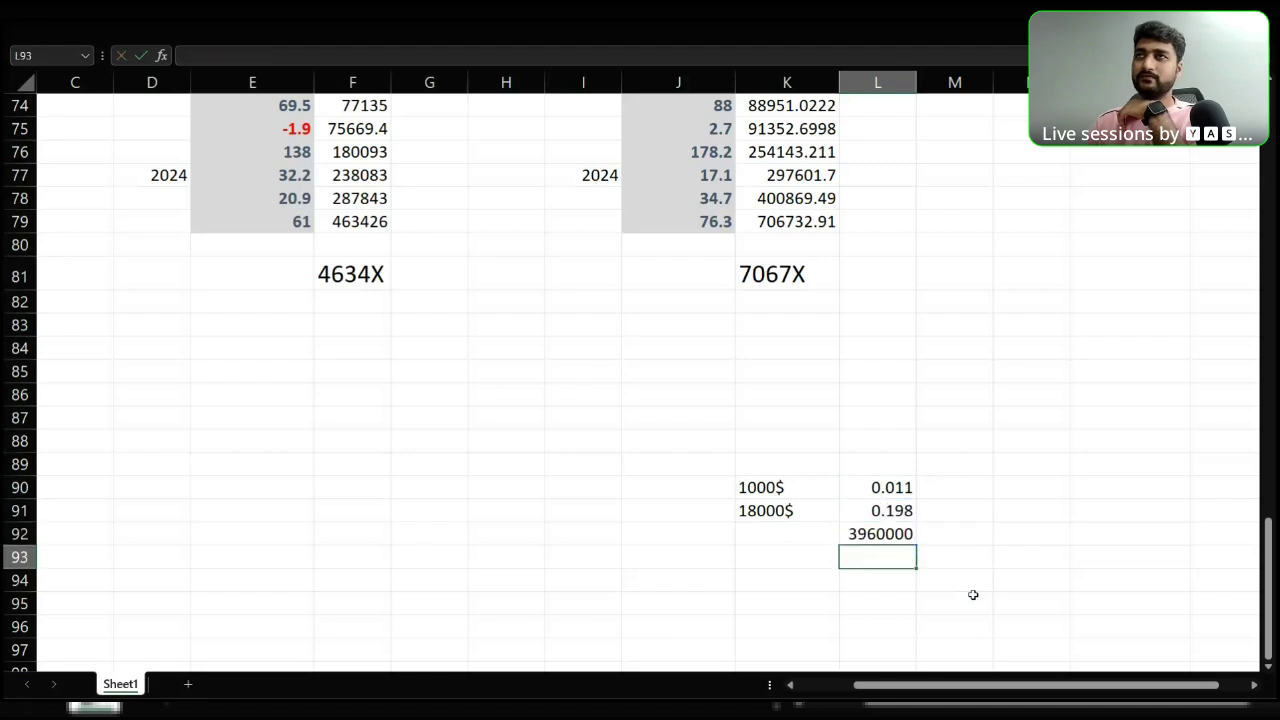
# - Enter 1600000 in cell K92, beside the calculated value
pyautogui.click(906, 540)
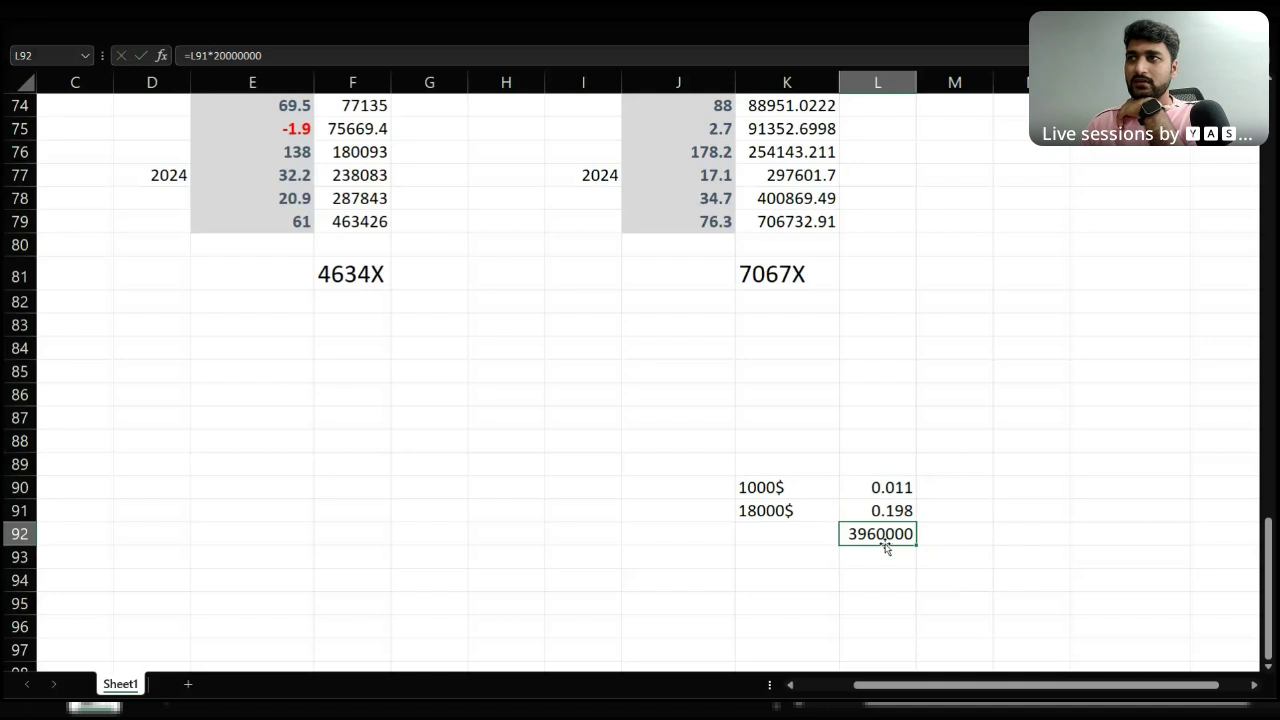
pyautogui.click(798, 540)
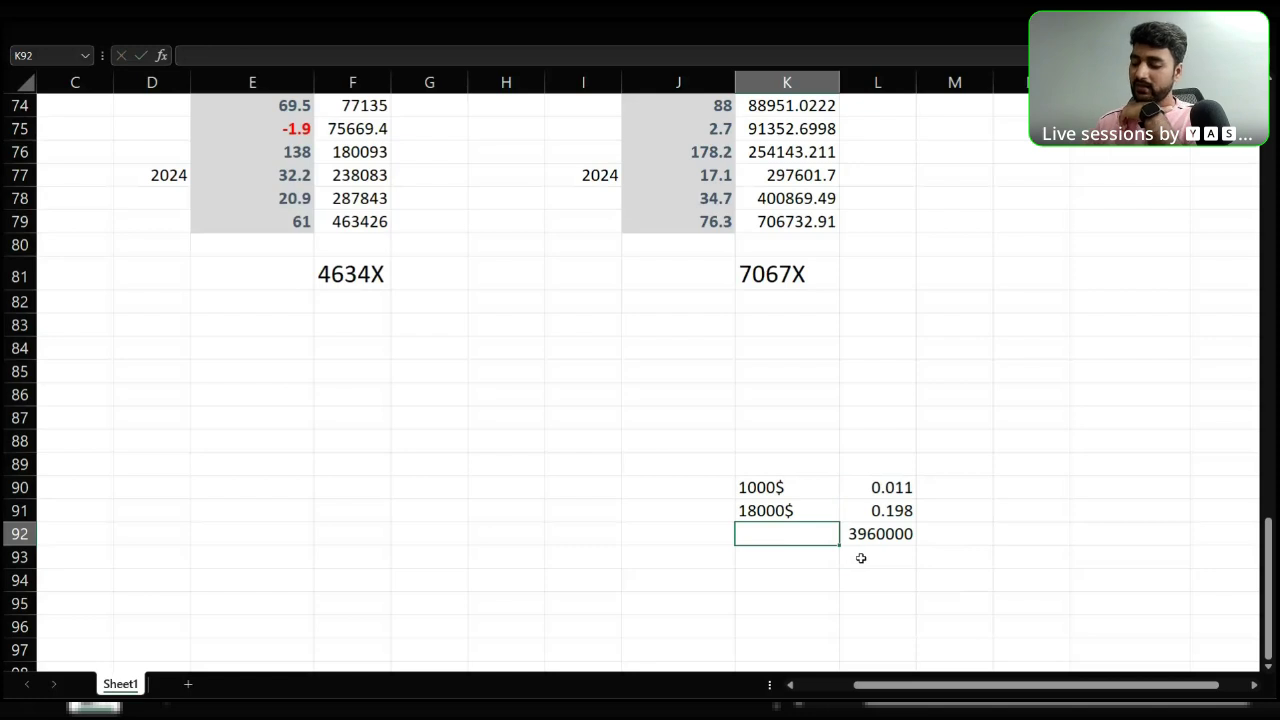
pyautogui.write('1600000')
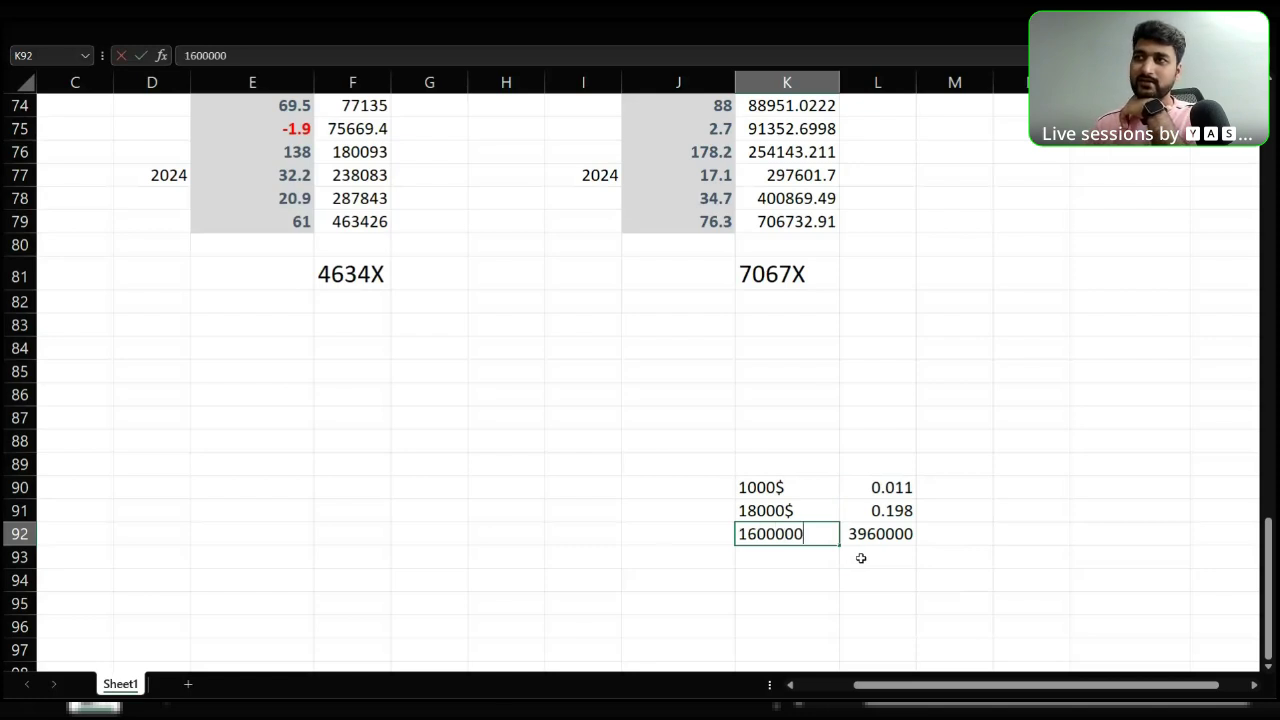
pyautogui.press('Return')
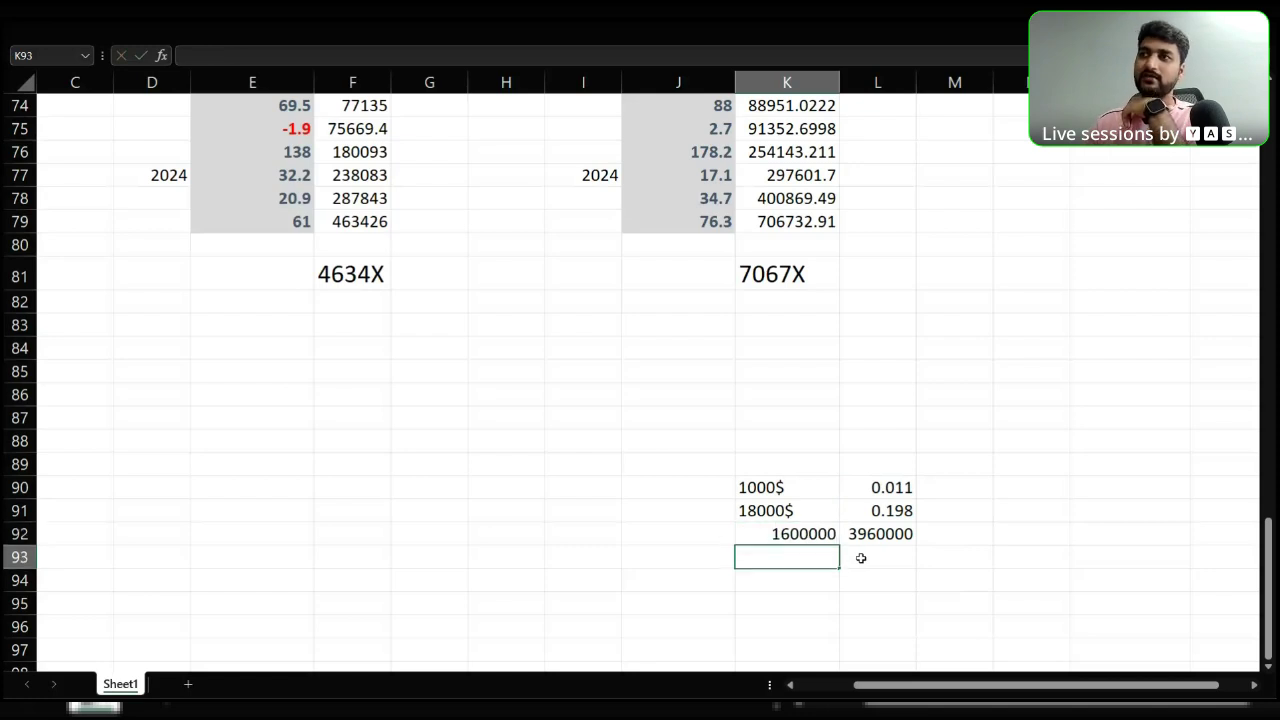
# - Change the multiplier in the L92 formula to 50000000, so that it reads =L91*50000000
pyautogui.click(788, 534)
pyautogui.click(860, 535)
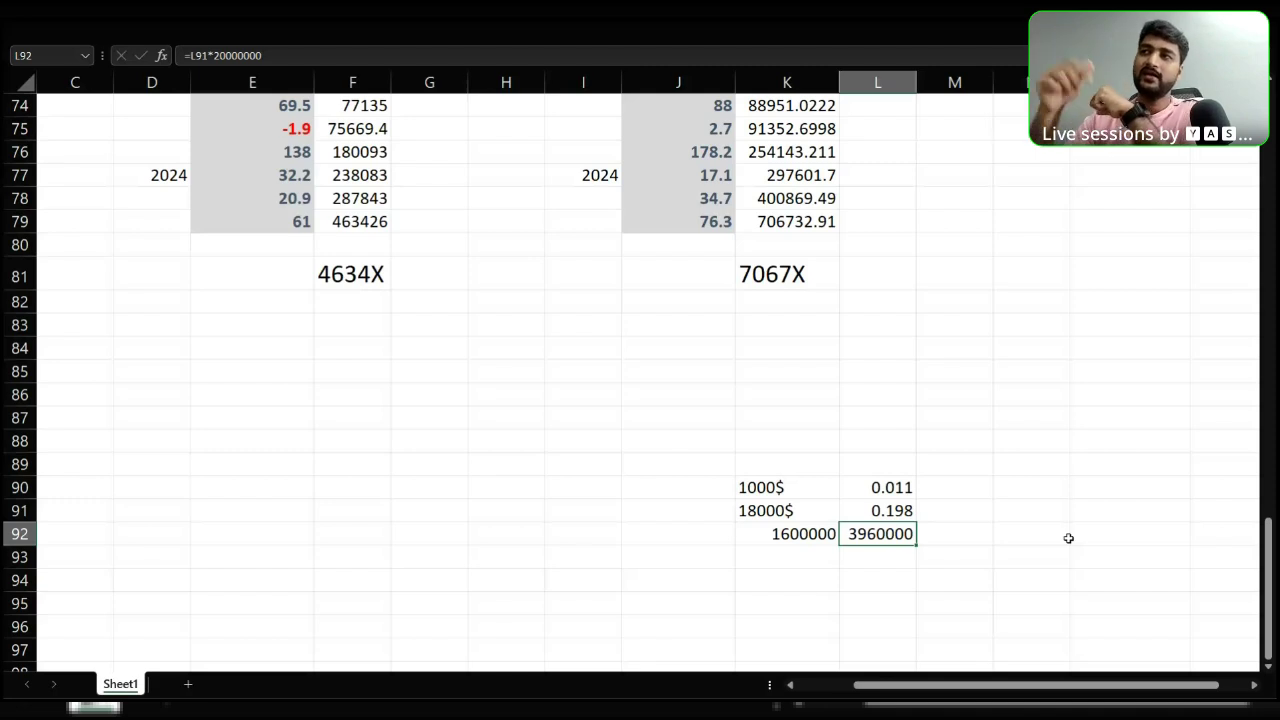
pyautogui.click(902, 511)
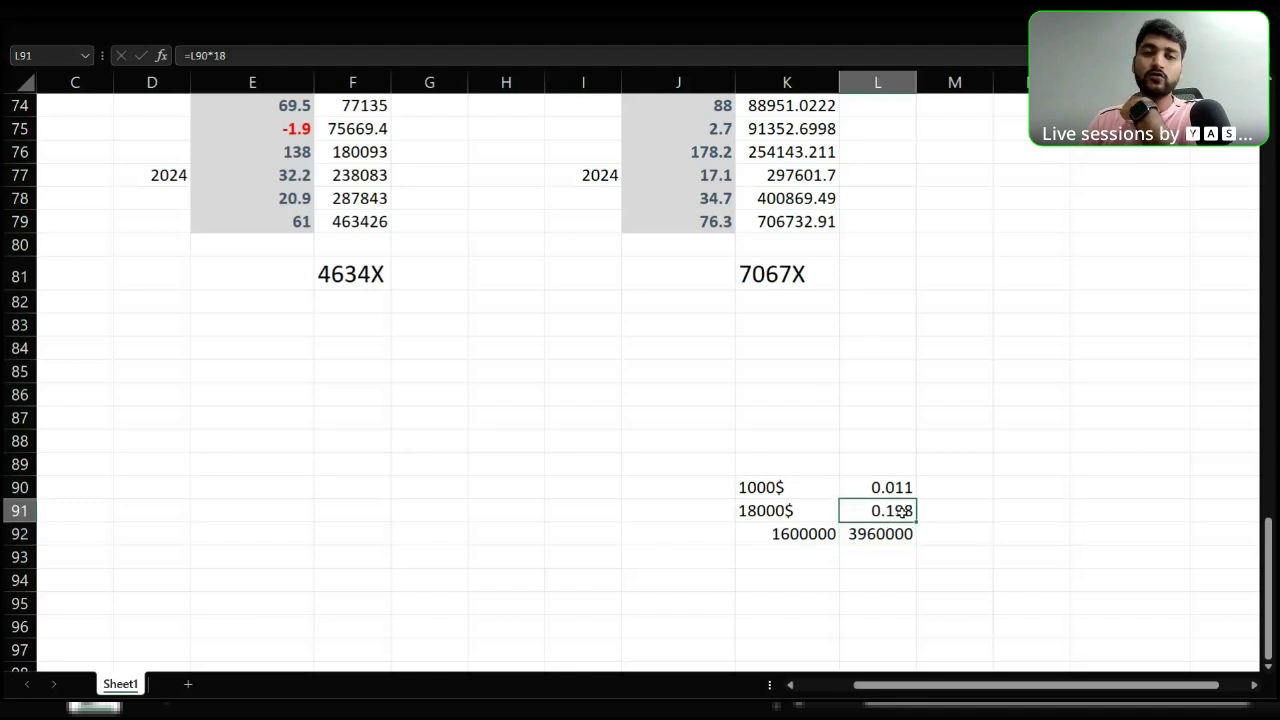
pyautogui.click(893, 534)
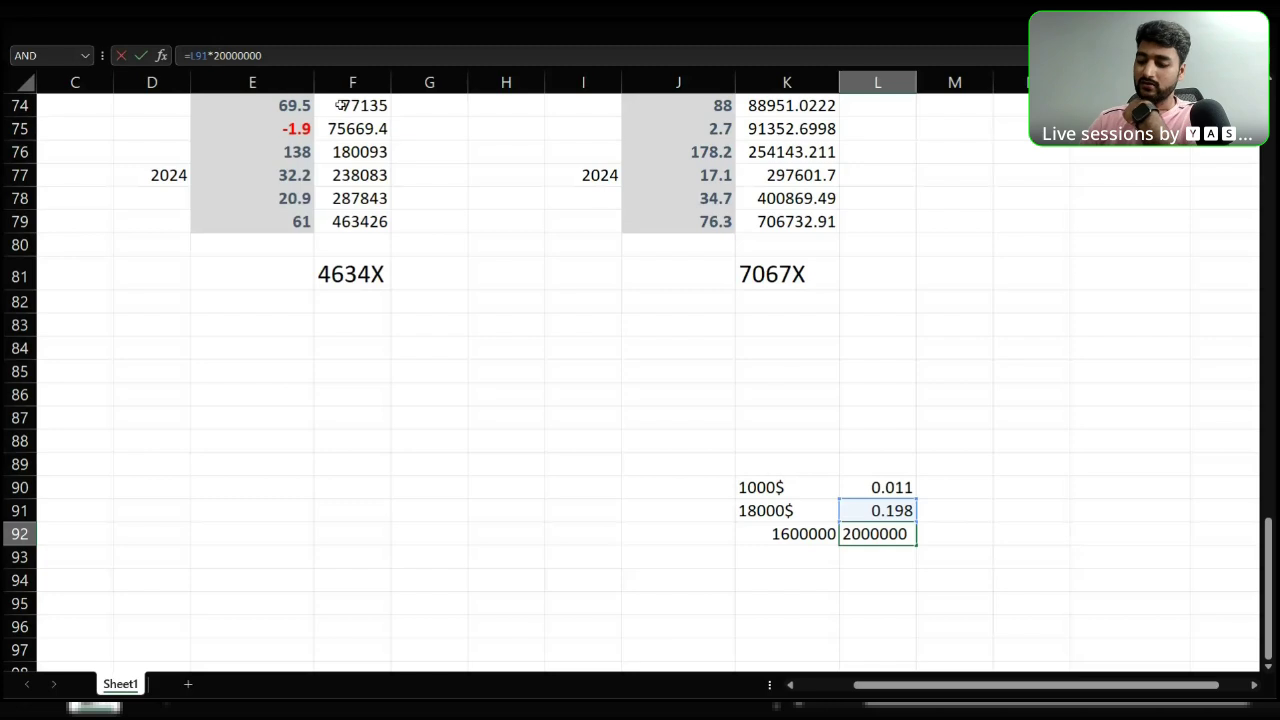
pyautogui.press('BackSpace')
pyautogui.write('5')
pyautogui.press('Return')
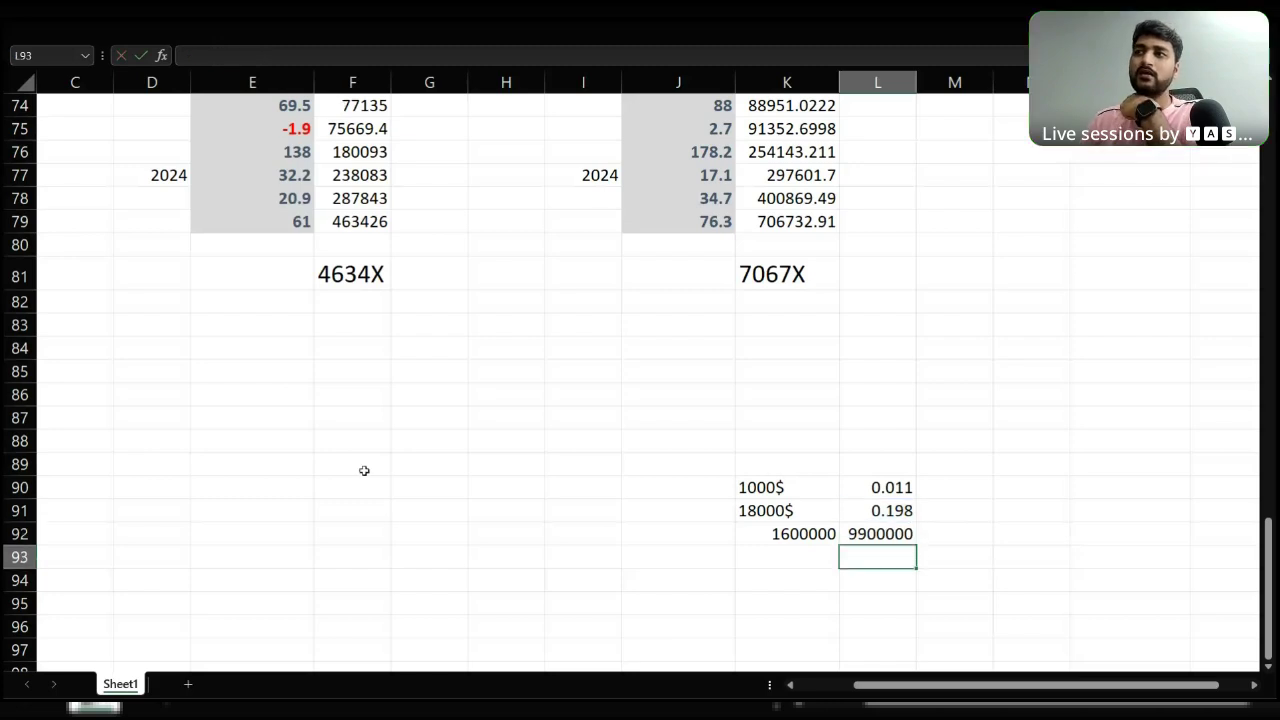
# - Compare the calculated value in L92 with the amount in K92 and the 1000$ starting investment in K90
pyautogui.click(866, 534)
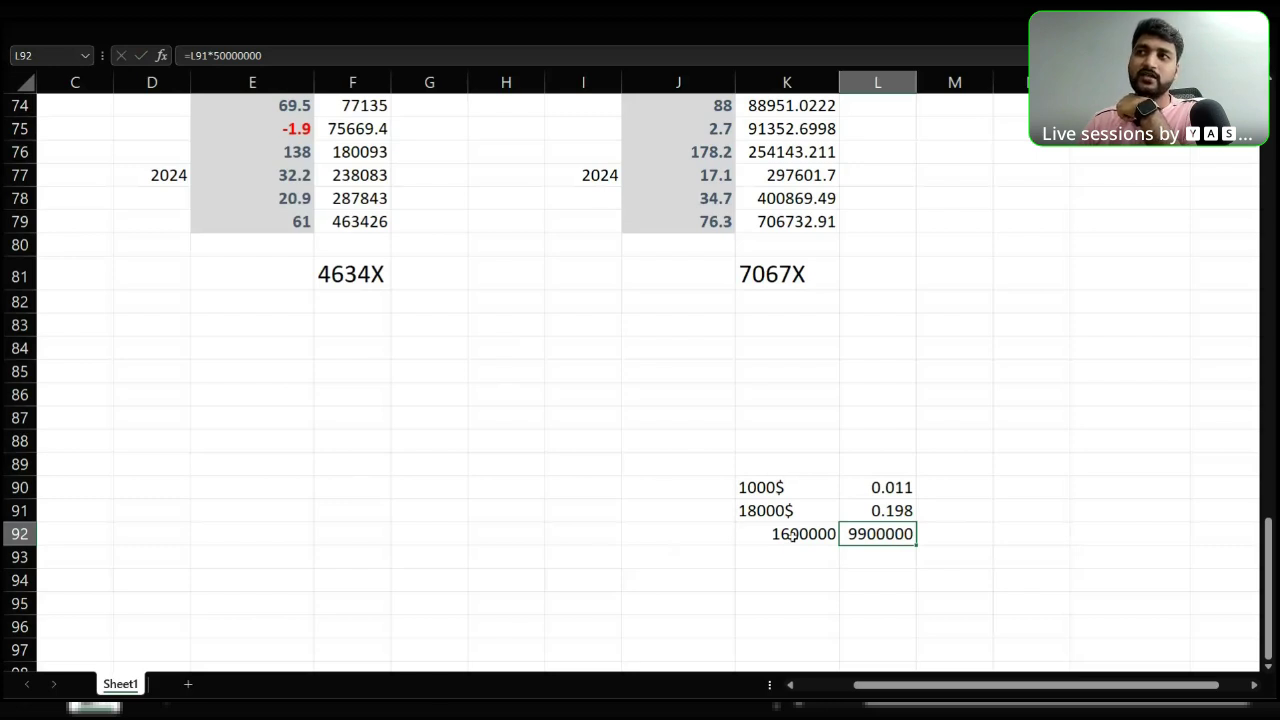
pyautogui.click(795, 537)
pyautogui.click(810, 488)
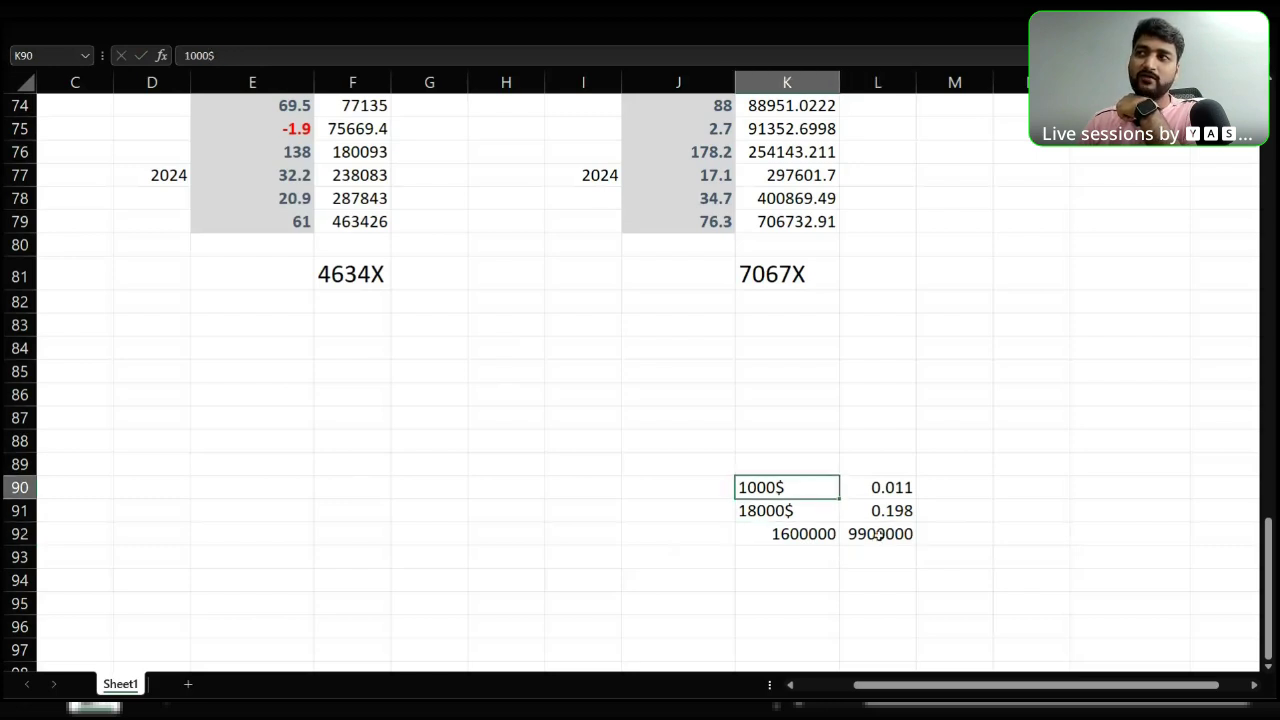
pyautogui.click(879, 535)
# - Examine the overall growth multiples under the Turbomix 3x table in K56 and the neighbouring mixed strategy table in P56
pyautogui.scroll(4, 940, 536)
pyautogui.scroll(9, 940, 537)
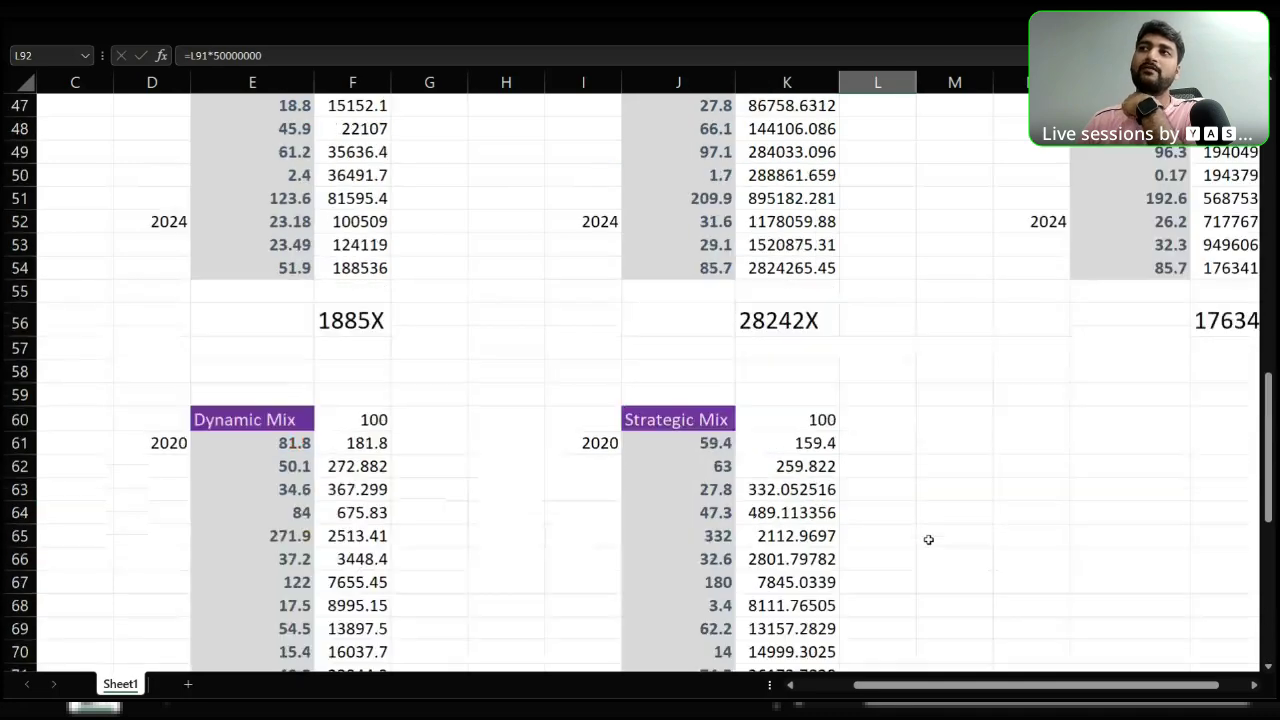
pyautogui.click(696, 104)
pyautogui.scroll(-1, 771, 491)
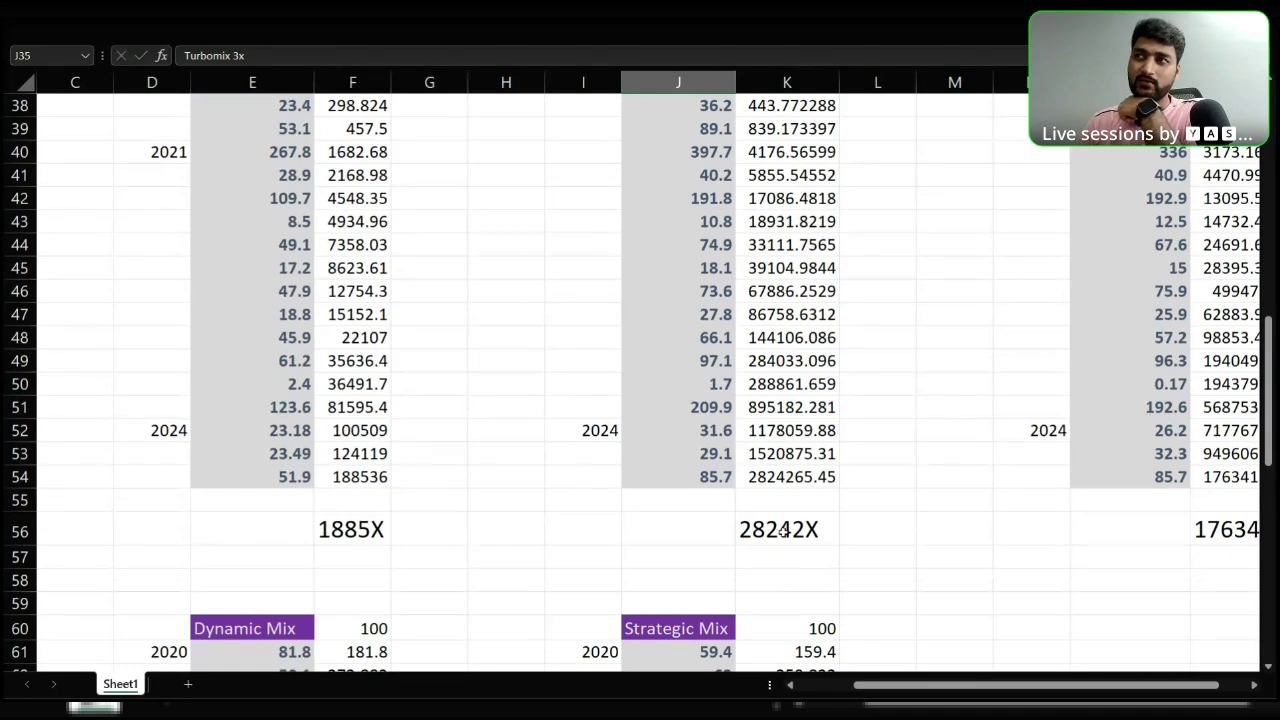
pyautogui.click(779, 533)
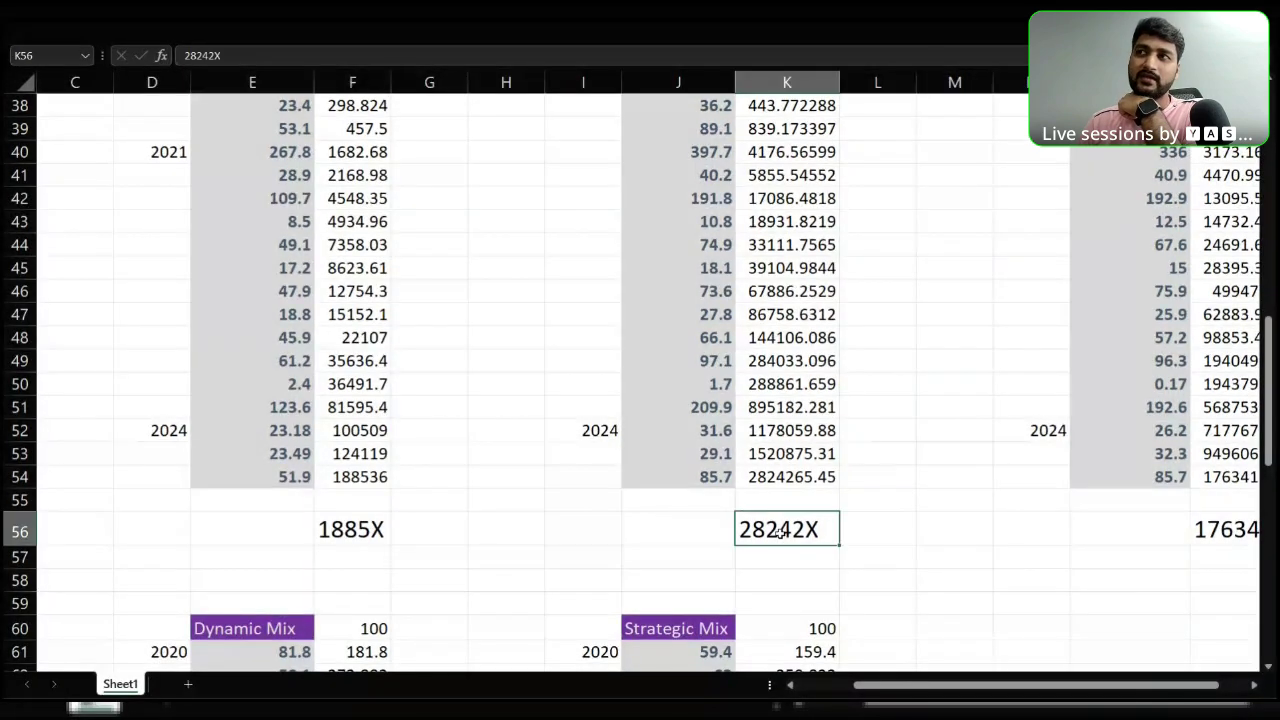
pyautogui.scroll(1, 779, 533)
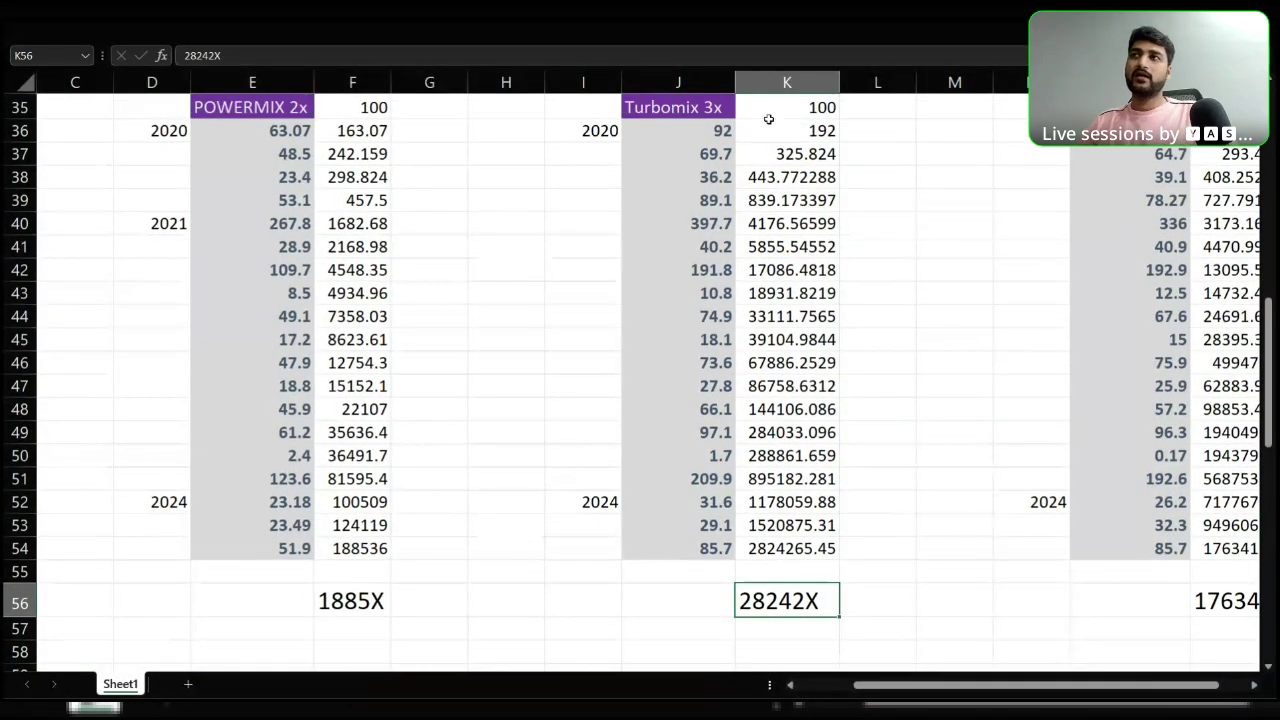
pyautogui.moveTo(1014, 686); pyautogui.dragTo(1042, 686)
pyautogui.click(1137, 600)
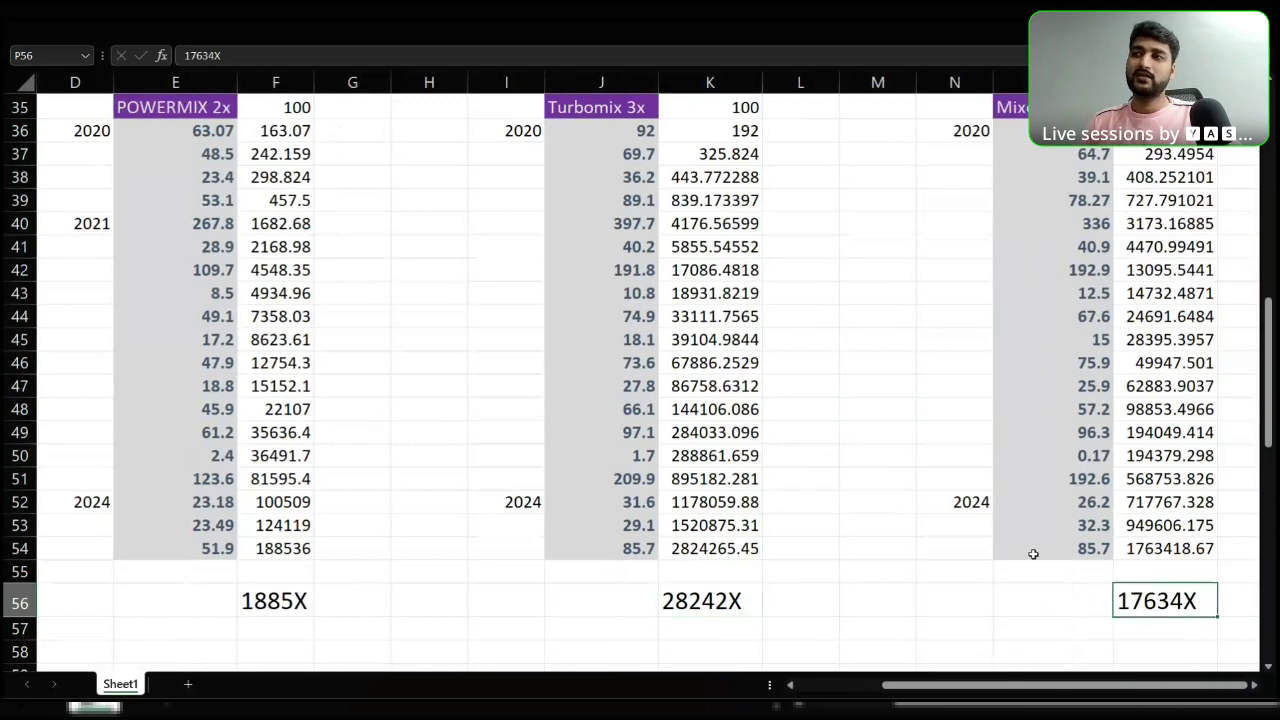
# - Examine the growth multiples of Dynamic Mix in F81 and Strategic Mix in K81, and return to the Turbomix 3x multiple in K56
pyautogui.scroll(-1, 1034, 552)
pyautogui.scroll(-9, 1034, 560)
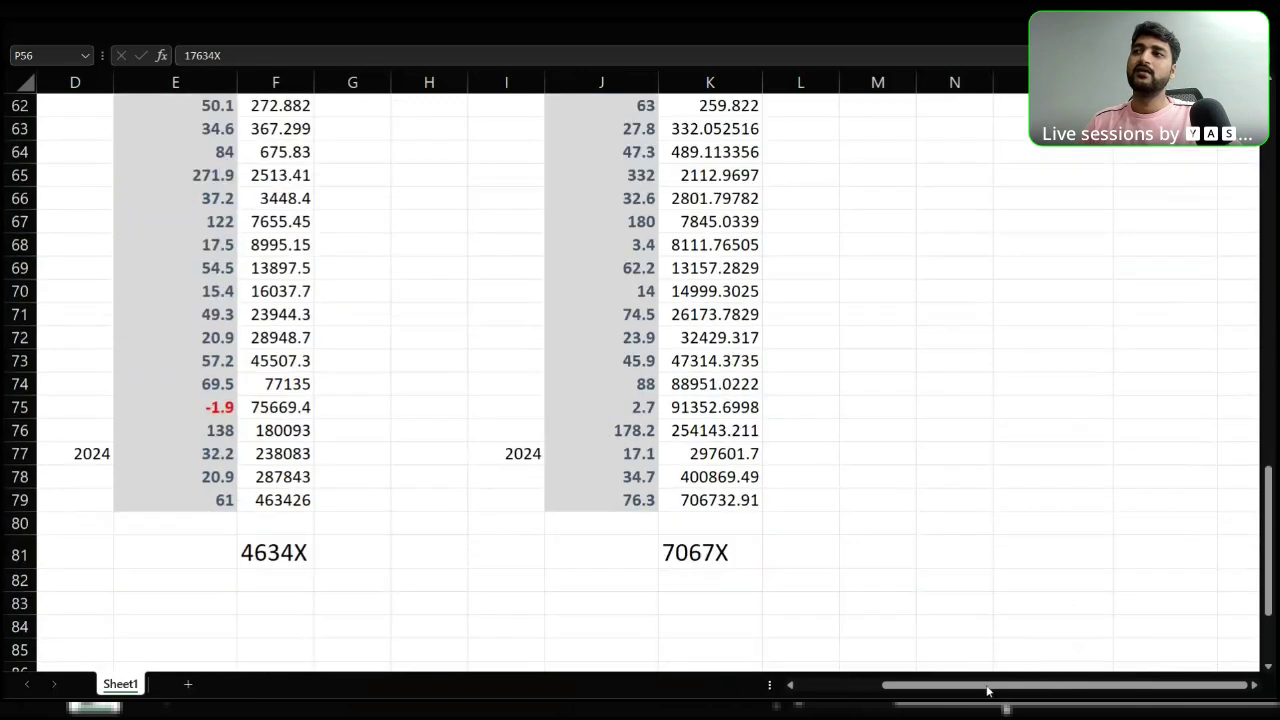
pyautogui.moveTo(985, 686); pyautogui.dragTo(927, 697)
pyautogui.scroll(2, 599, 505)
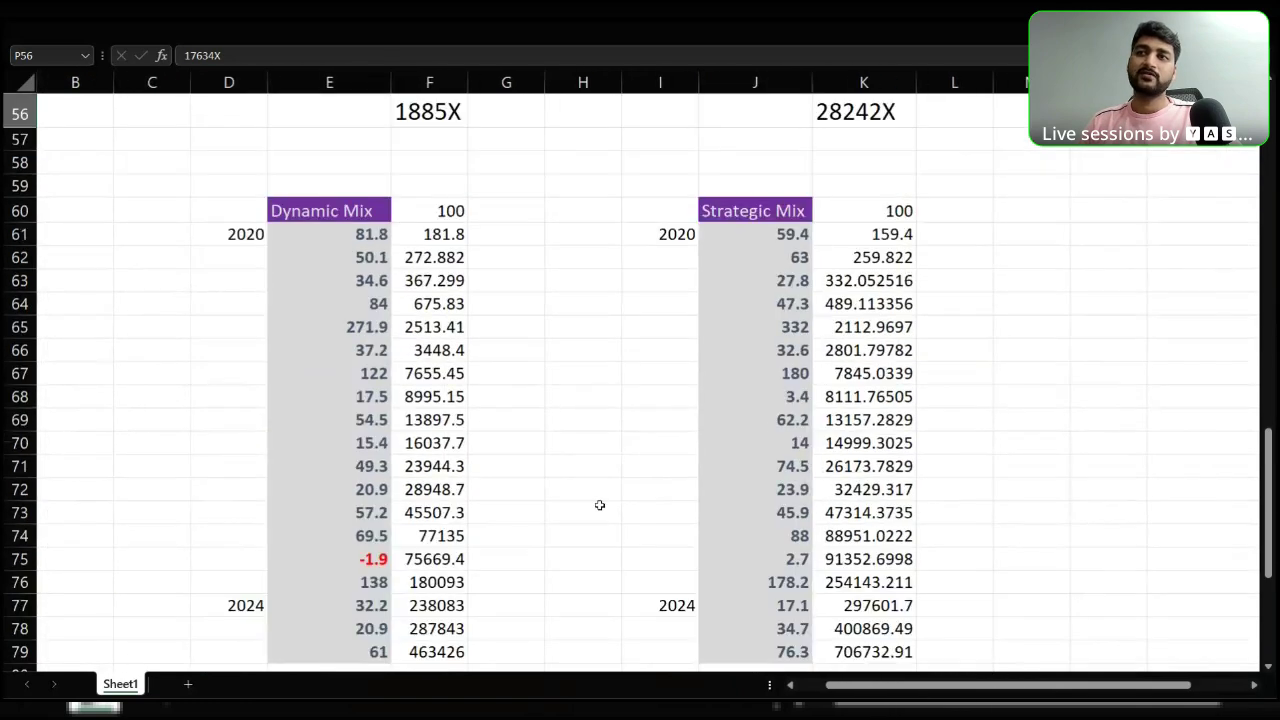
pyautogui.scroll(-1, 599, 505)
pyautogui.click(432, 624)
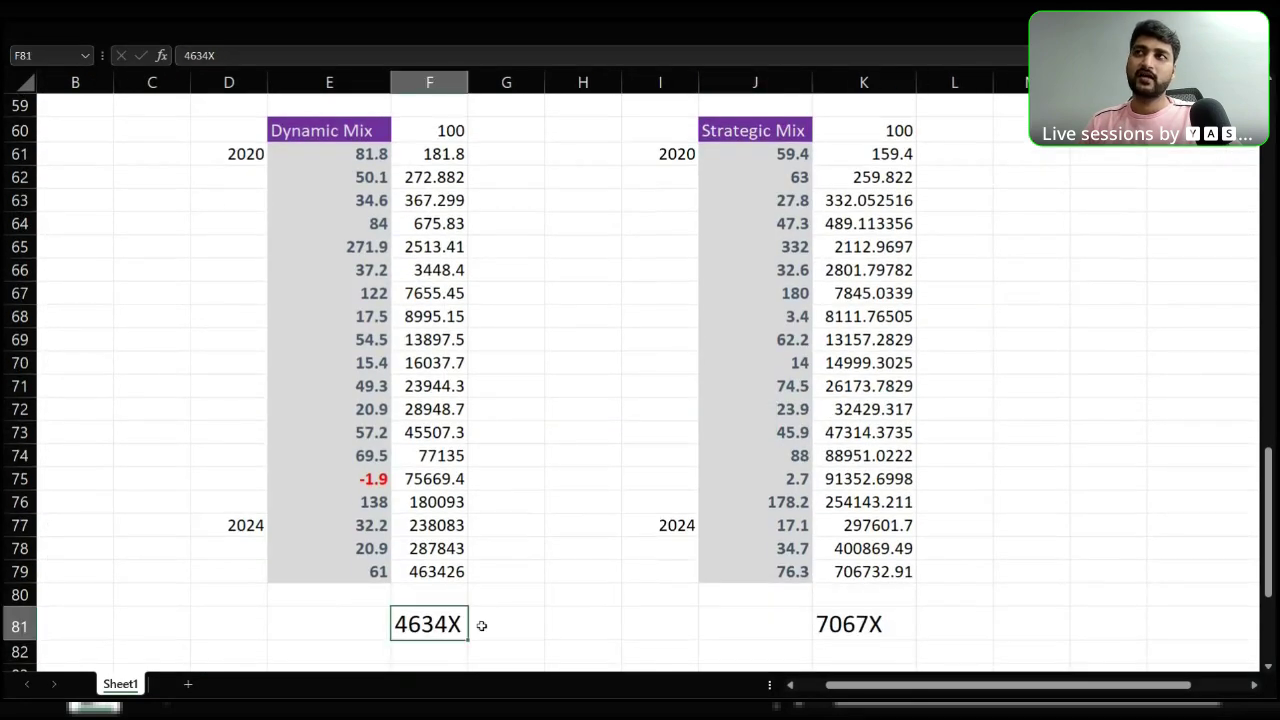
pyautogui.click(779, 141)
pyautogui.click(842, 626)
pyautogui.scroll(2, 1003, 603)
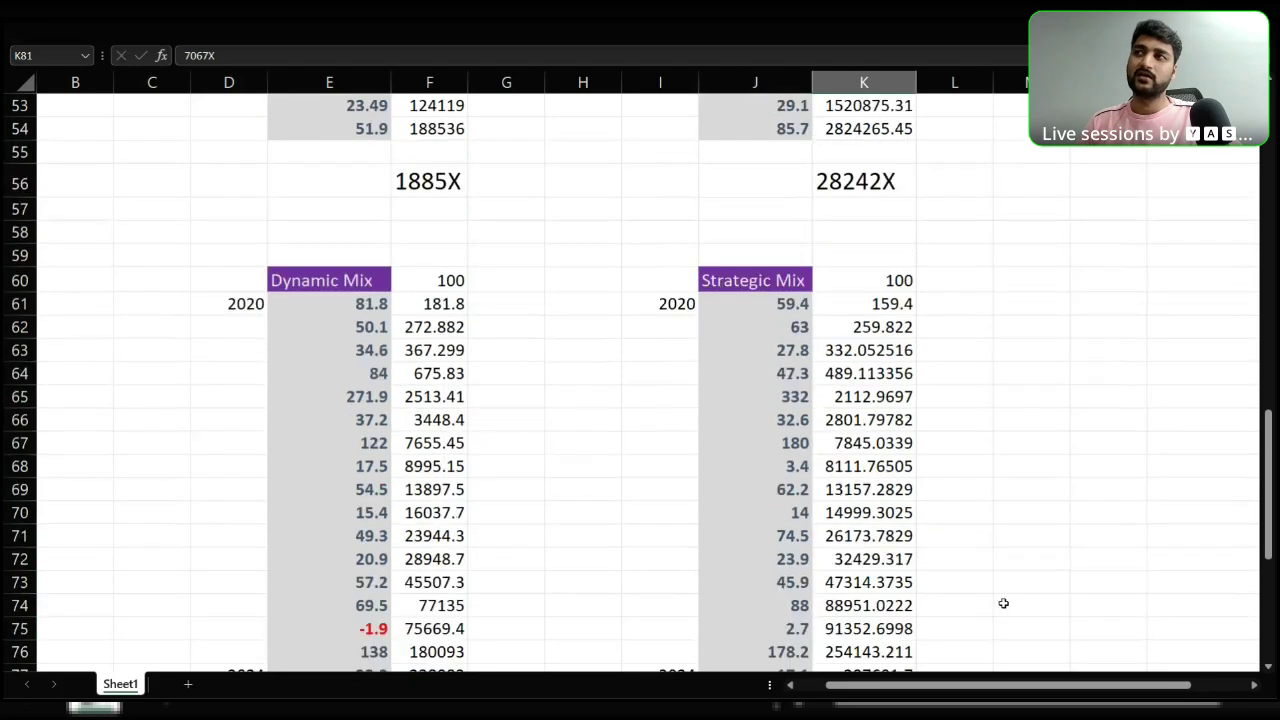
pyautogui.scroll(4, 1003, 603)
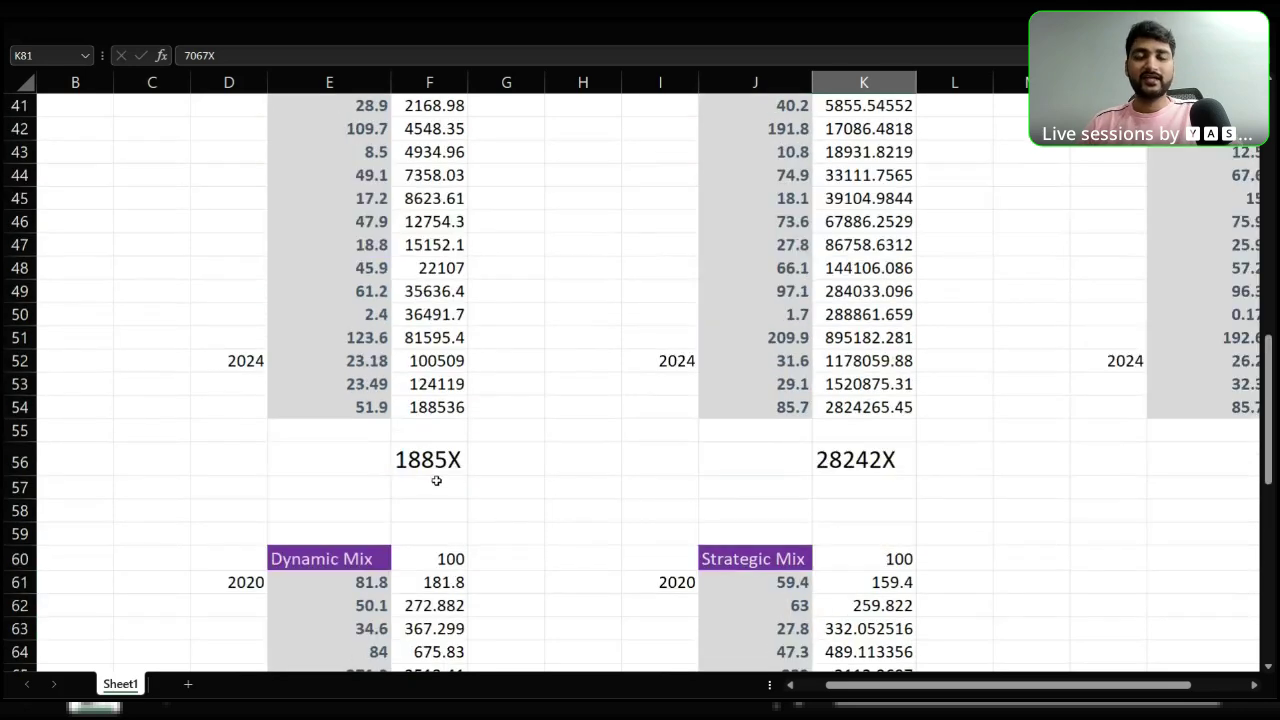
pyautogui.click(862, 465)
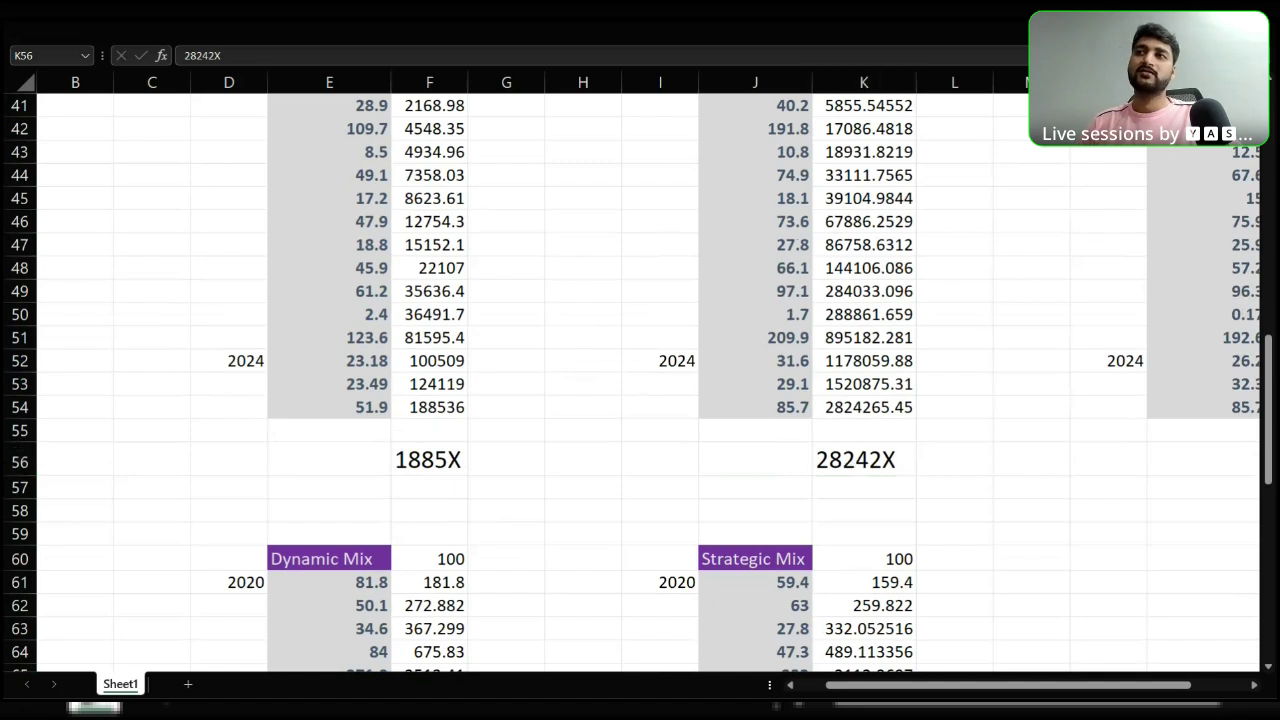
# - Switch to the browser and close the Turbo Mix 3x, Dynamic Mix, Mixed Lev Pro, Power mix 2X and Strategic Mix images
pyautogui.hotkey('alt', 'Tab')
pyautogui.press('alt')
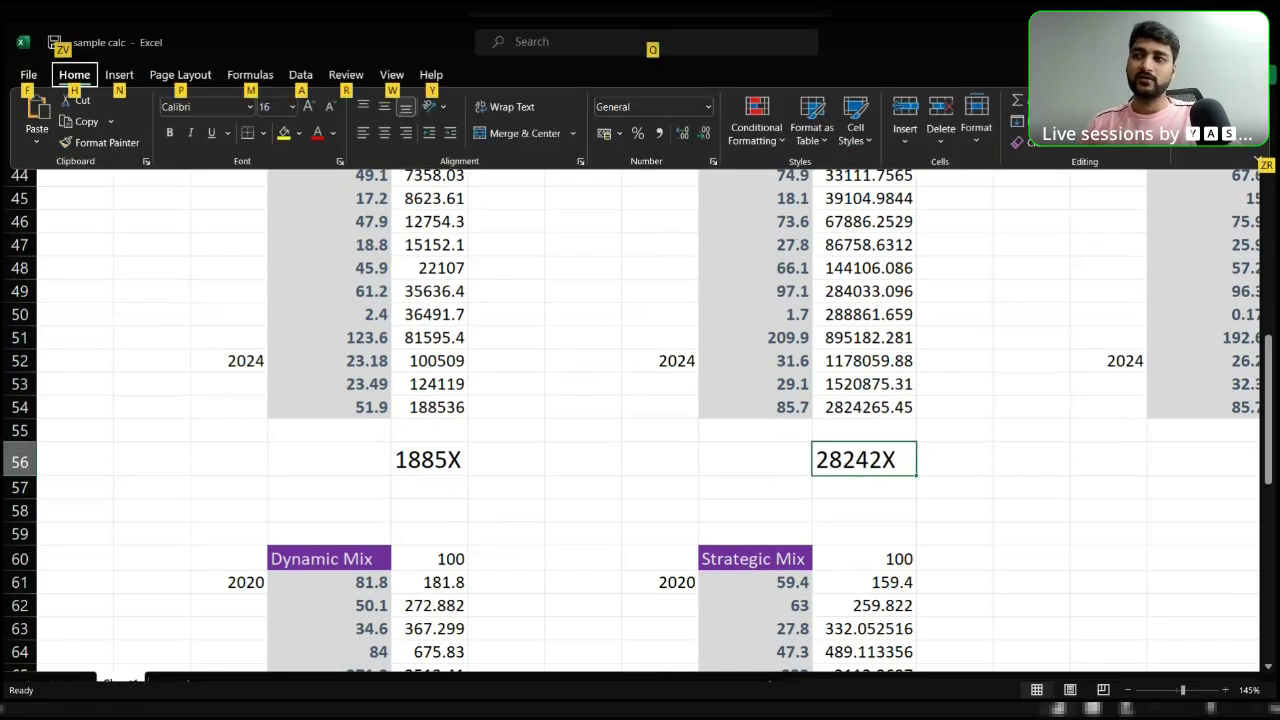
pyautogui.hotkey('alt', 'Tab')
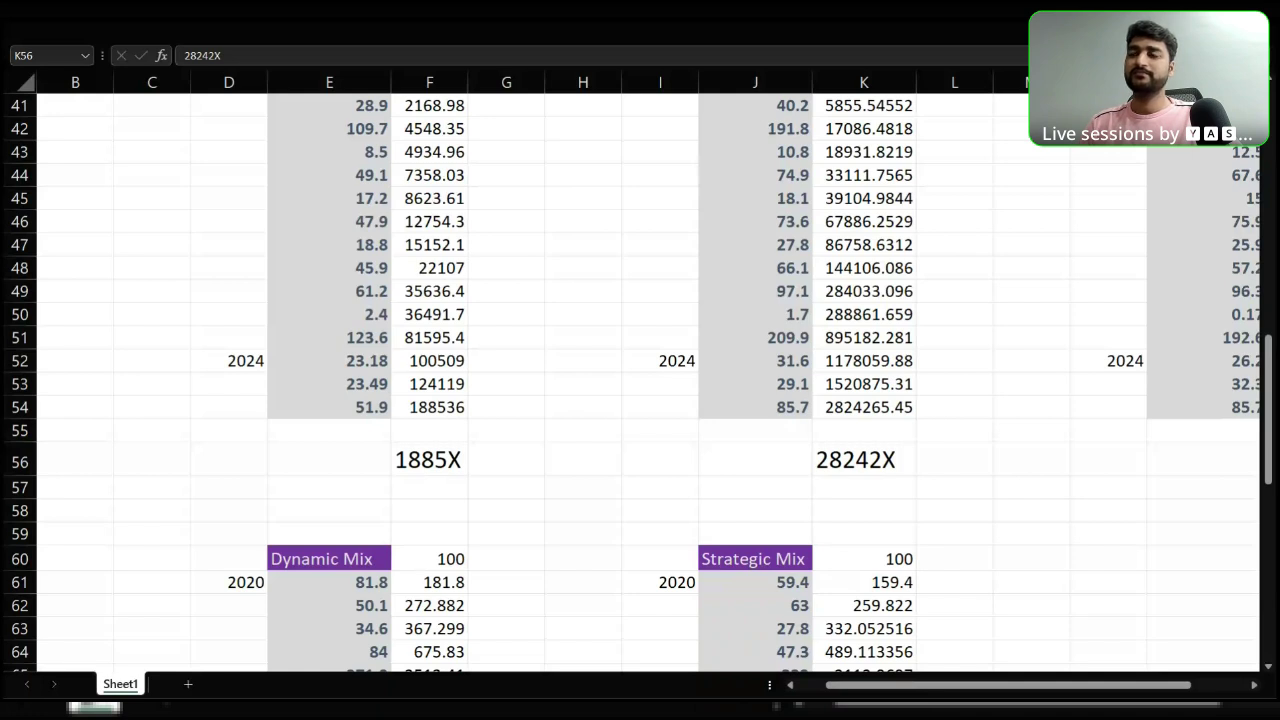
pyautogui.hotkey('alt', 'Tab')
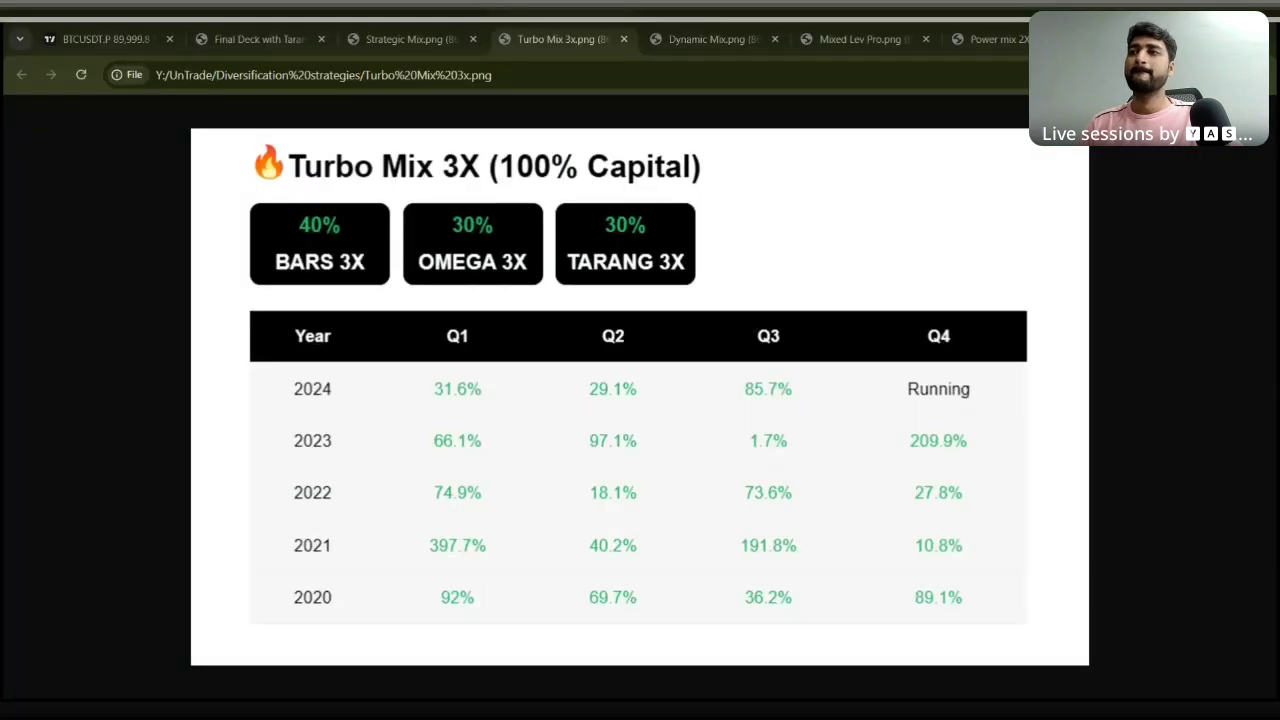
pyautogui.click(621, 40)
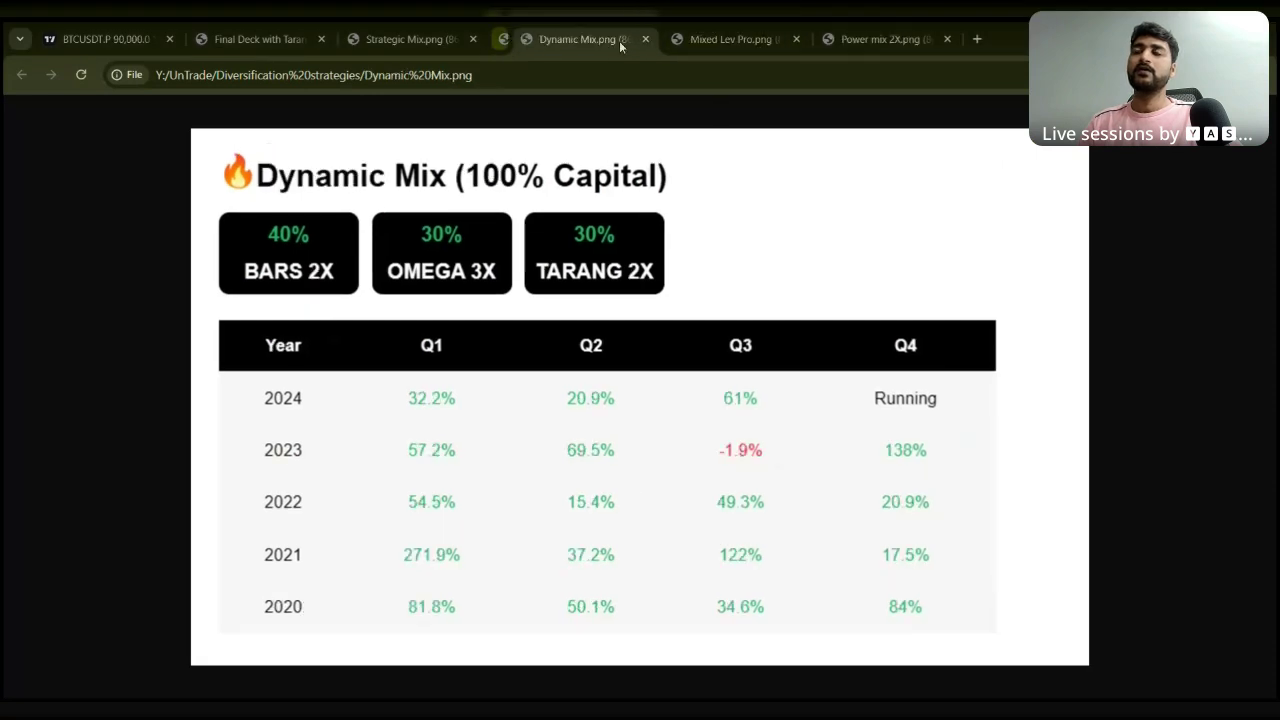
pyautogui.click(621, 40)
pyautogui.click(619, 41)
pyautogui.click(619, 41)
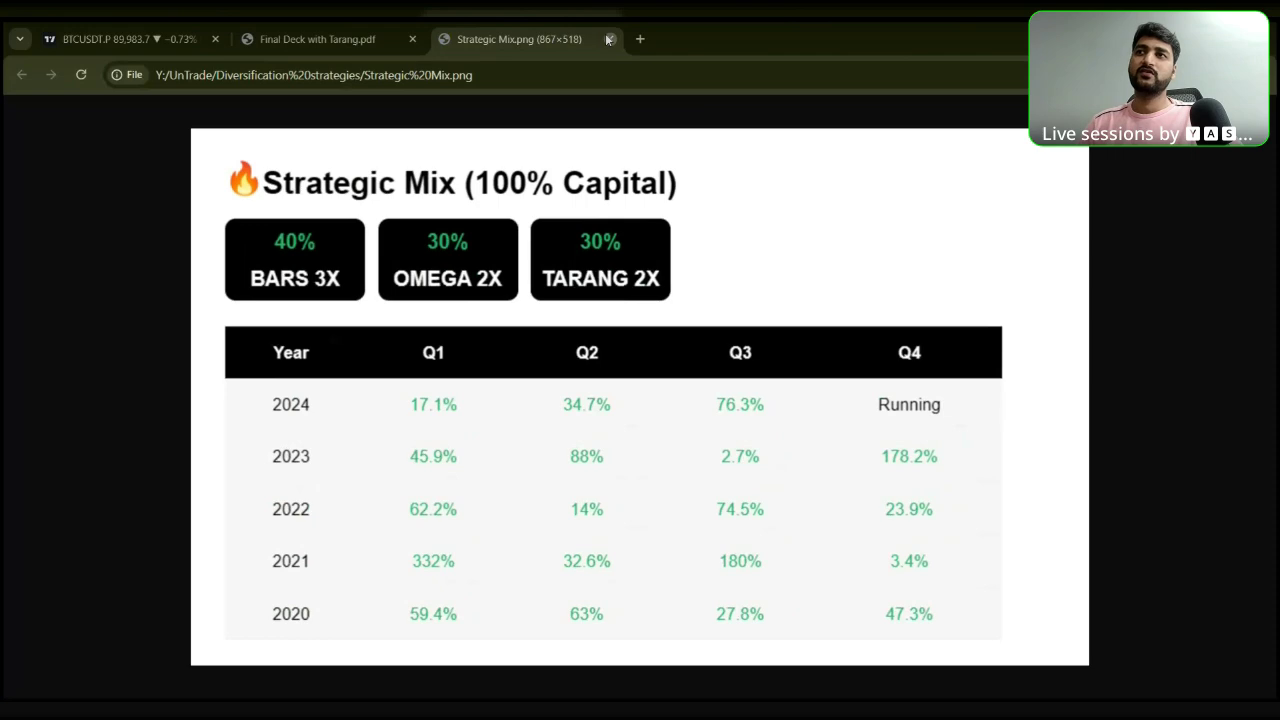
pyautogui.click(608, 39)
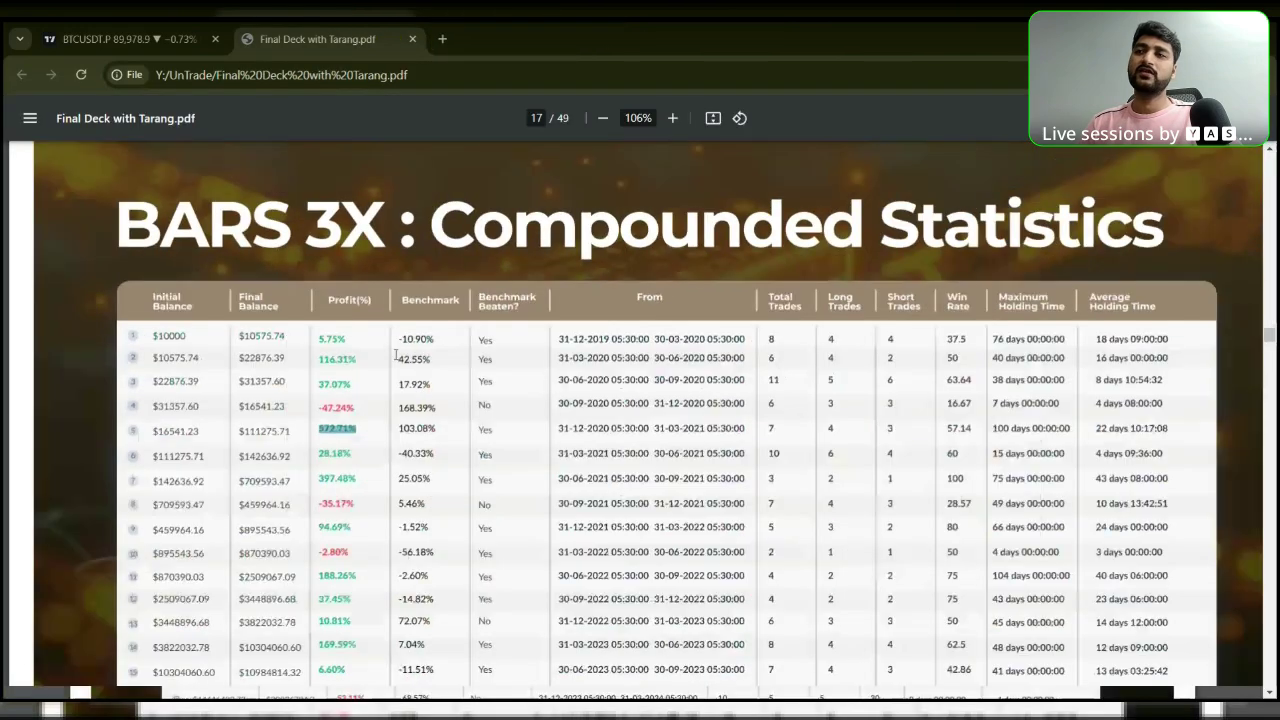
# - Go through Final Deck with Tarang.pdf from the BARS 3X compounded statistics past the TARANG pages to the Founding Team slide
pyautogui.scroll(-10, 452, 440)
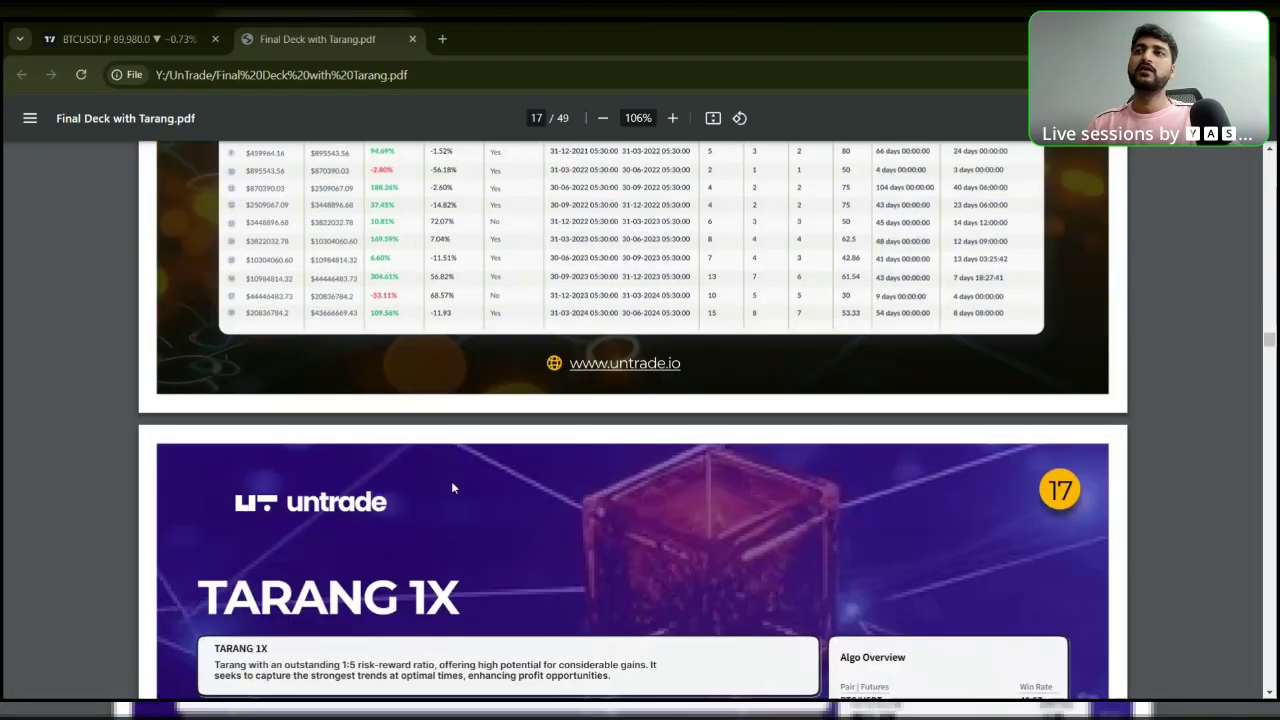
pyautogui.scroll(-3, 458, 490)
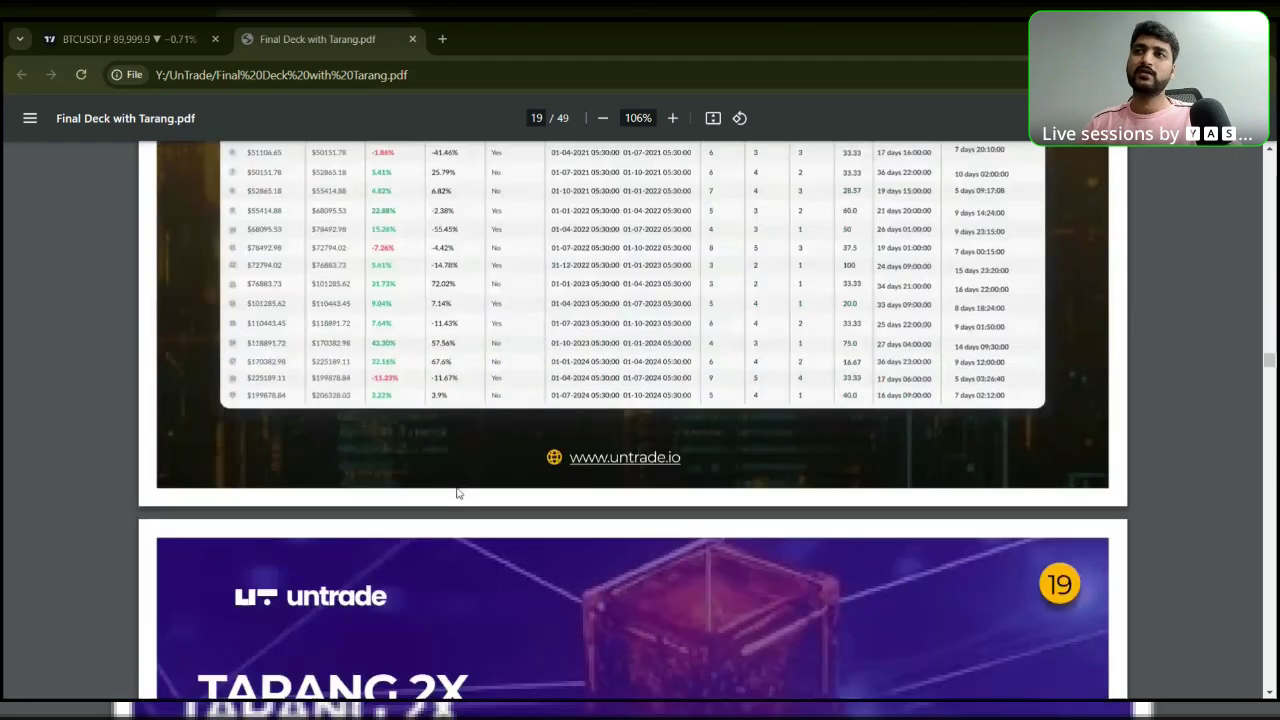
pyautogui.scroll(-5, 458, 493)
pyautogui.scroll(-9, 461, 510)
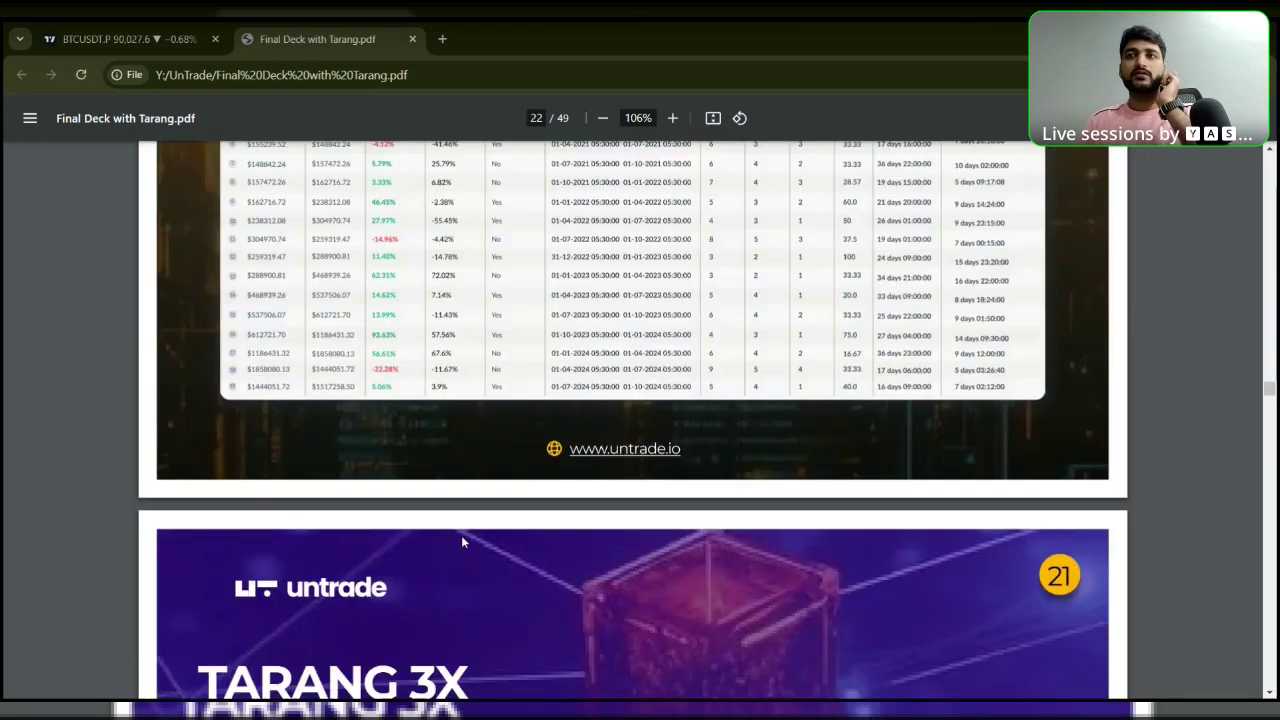
pyautogui.scroll(-10, 461, 535)
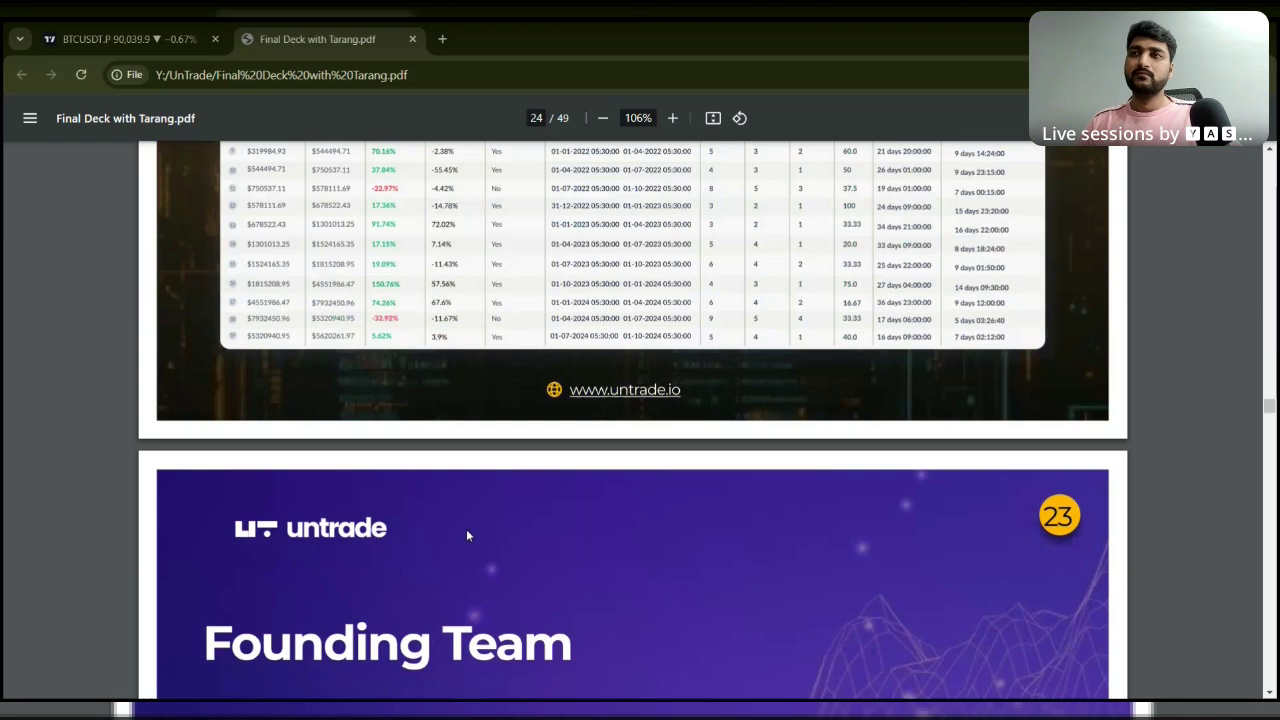
pyautogui.scroll(-2, 466, 529)
pyautogui.scroll(-2, 467, 532)
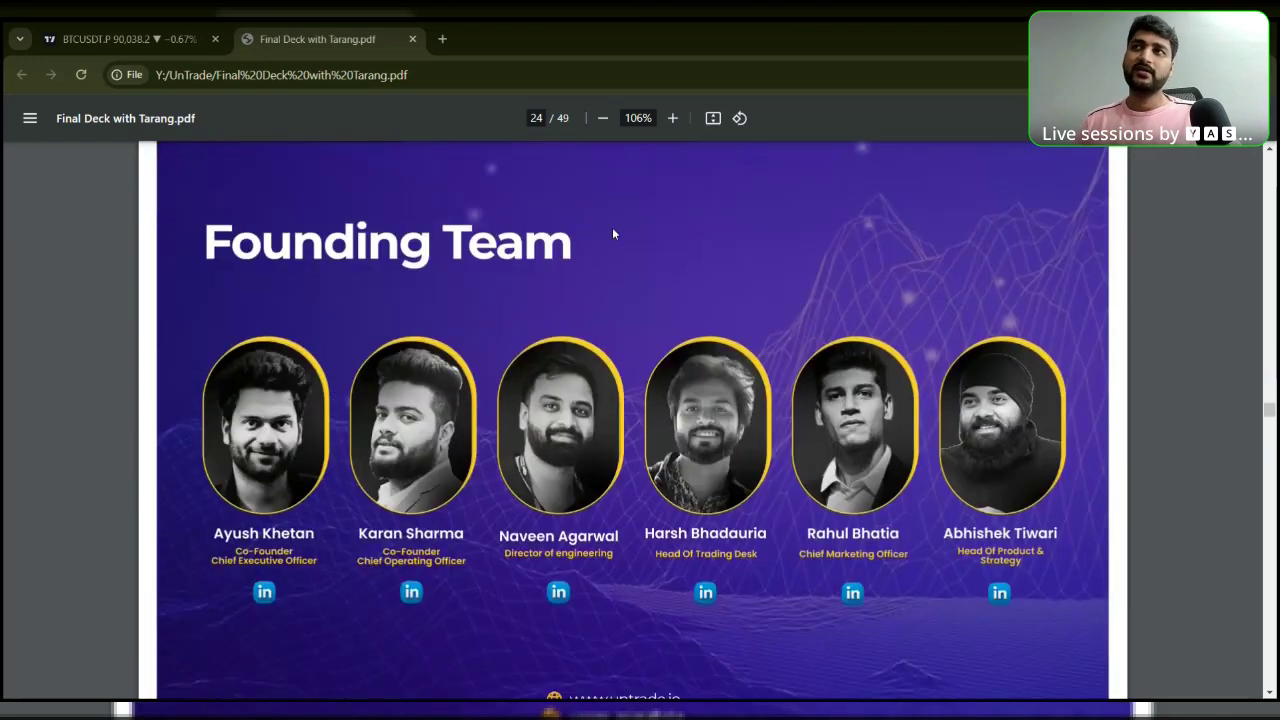